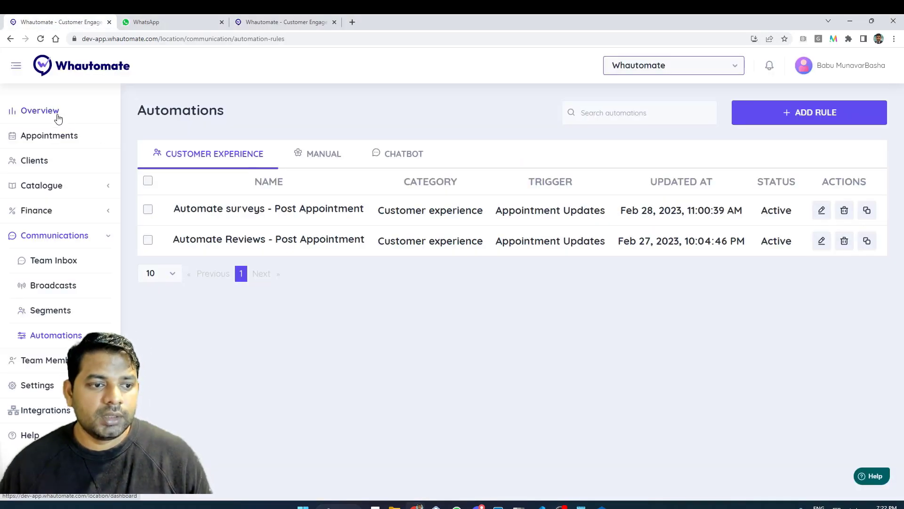
# From the overview, go to Communications > Automations and start adding a new rule.
pyautogui.click(56, 117)
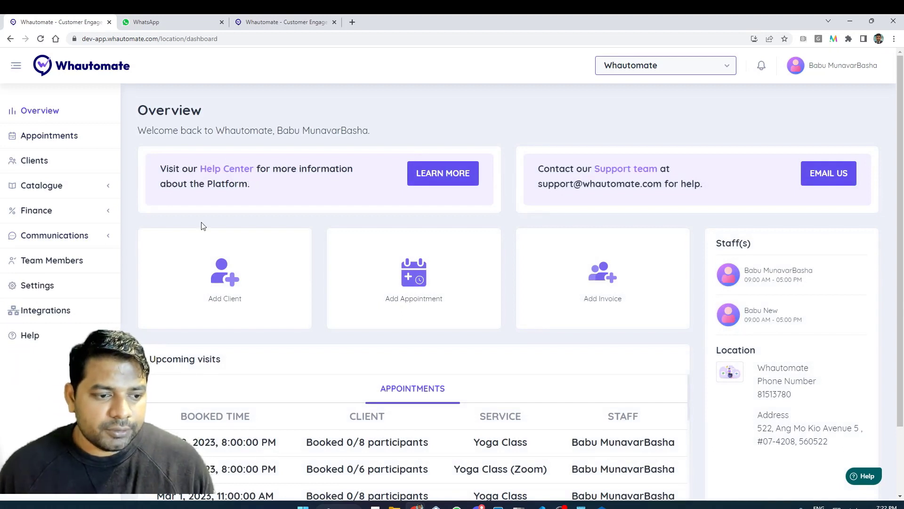
pyautogui.click(89, 237)
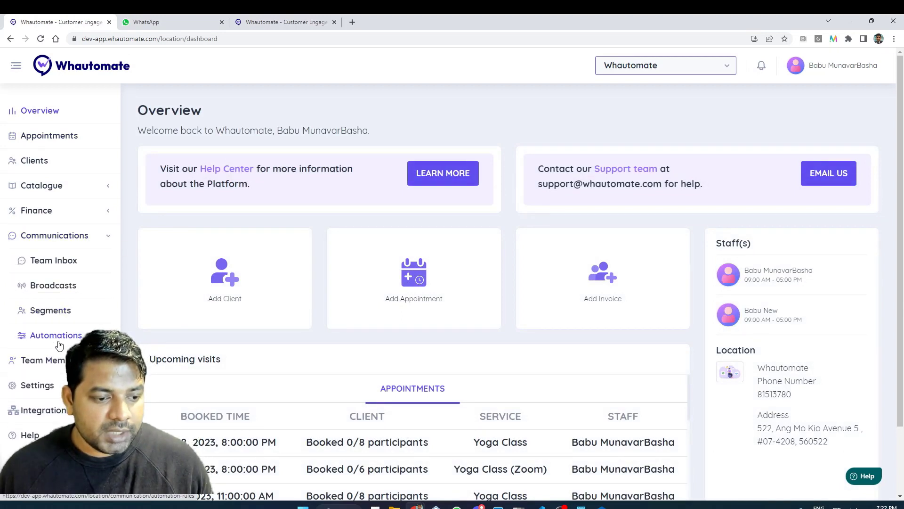
pyautogui.click(76, 336)
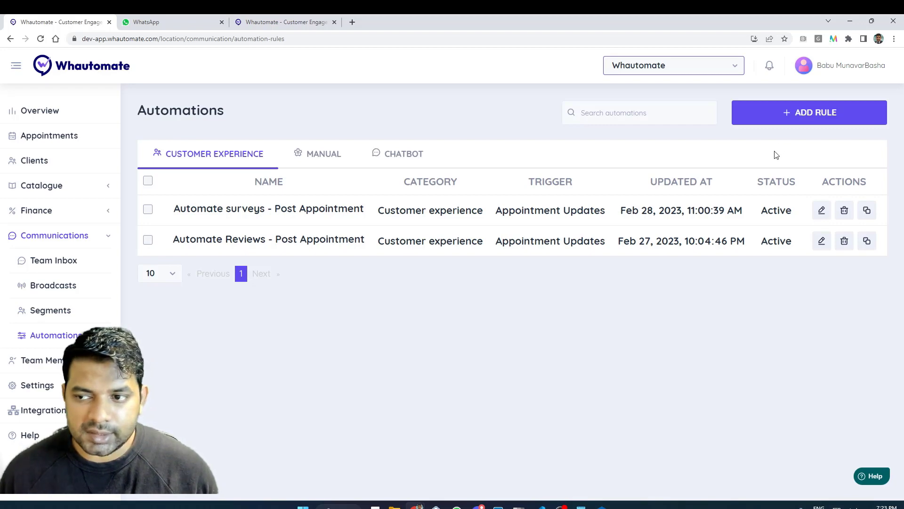
pyautogui.click(791, 118)
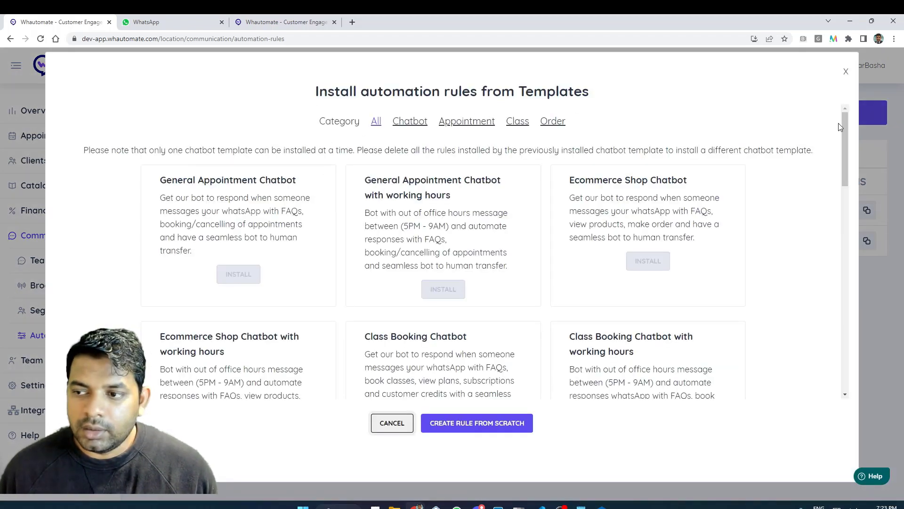
# Create a blank rule named 'Drip Campaign - Whautomate' and bring up the Trigger options.
pyautogui.click(463, 430)
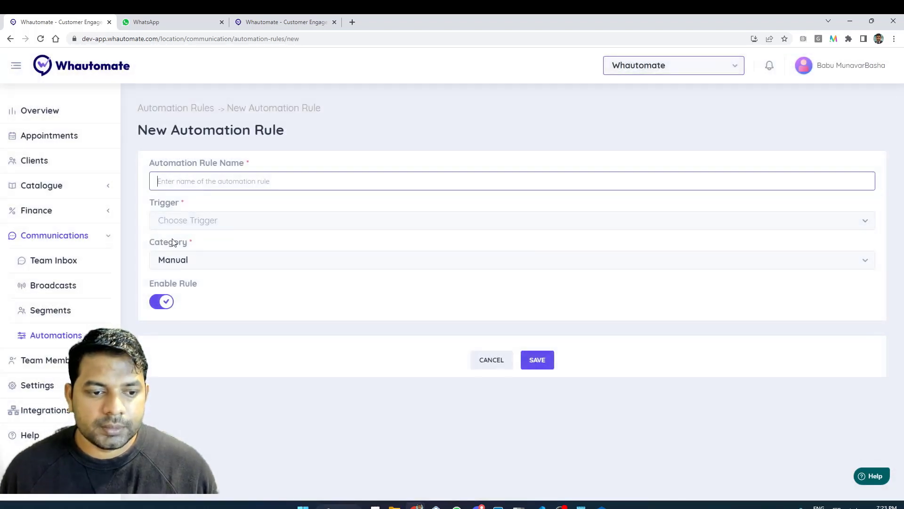
pyautogui.click(213, 184)
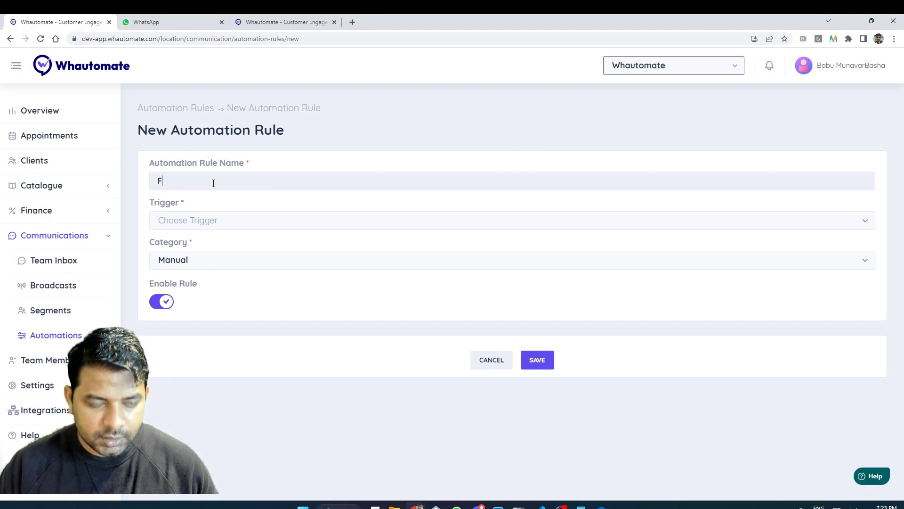
pyautogui.write('Drip Campaign - Whautoma')
pyautogui.press('BackSpace')
pyautogui.press('BackSpace')
pyautogui.press('BackSpace')
pyautogui.write('omate')
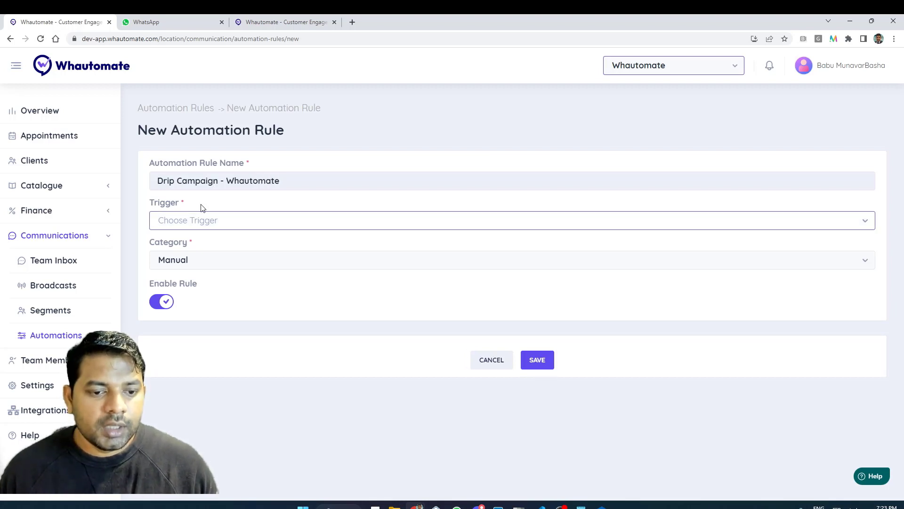
pyautogui.click(191, 220)
pyautogui.click(192, 222)
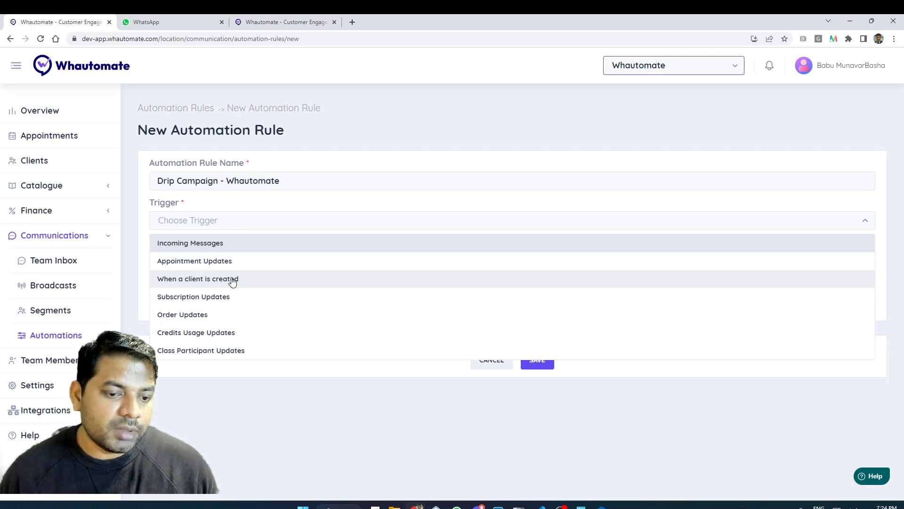
# Set the trigger to 'When a client is created', then add and delete a trial condition row.
pyautogui.click(232, 280)
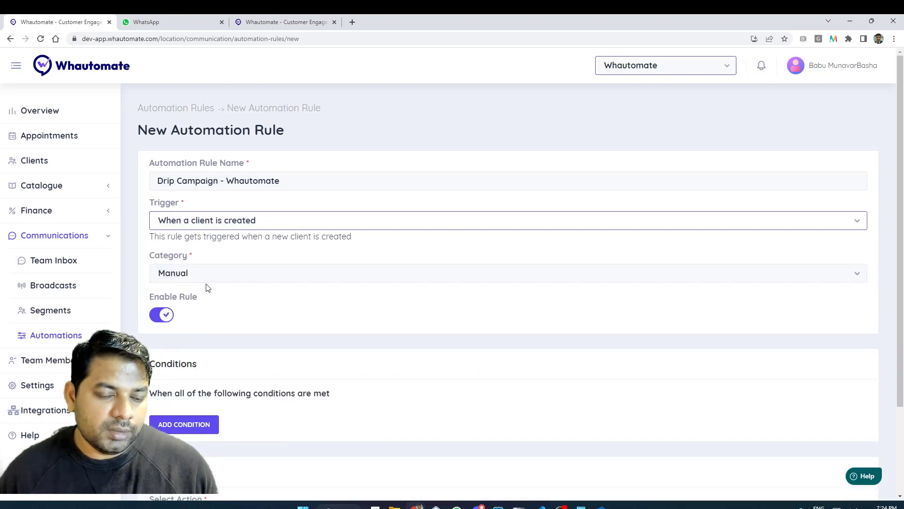
pyautogui.scroll(-1, 211, 287)
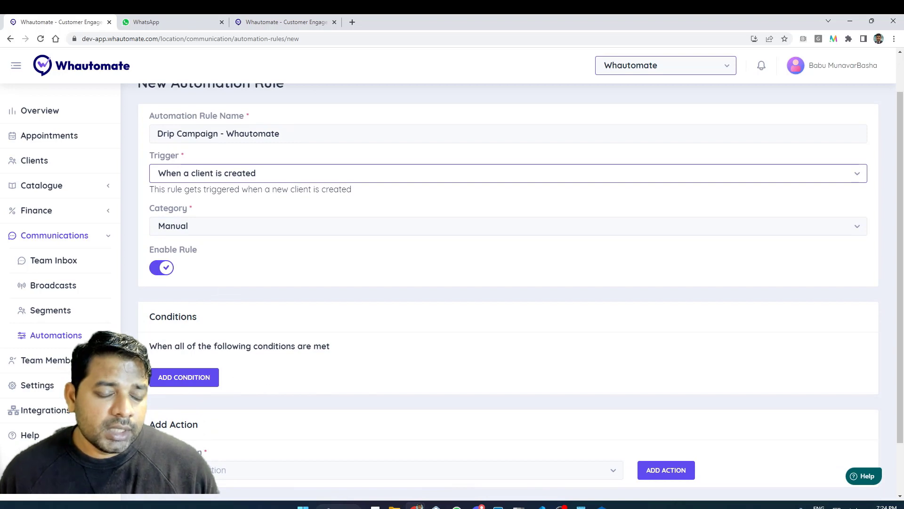
pyautogui.click(190, 380)
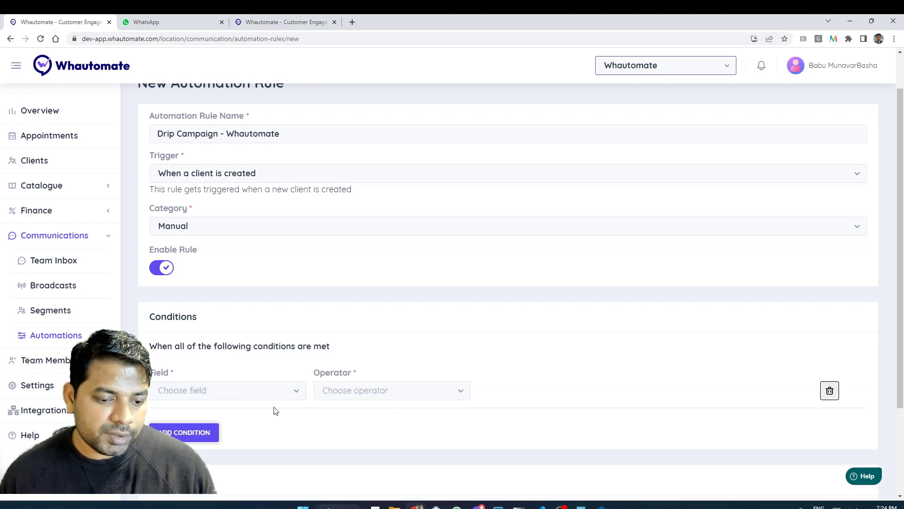
pyautogui.click(240, 392)
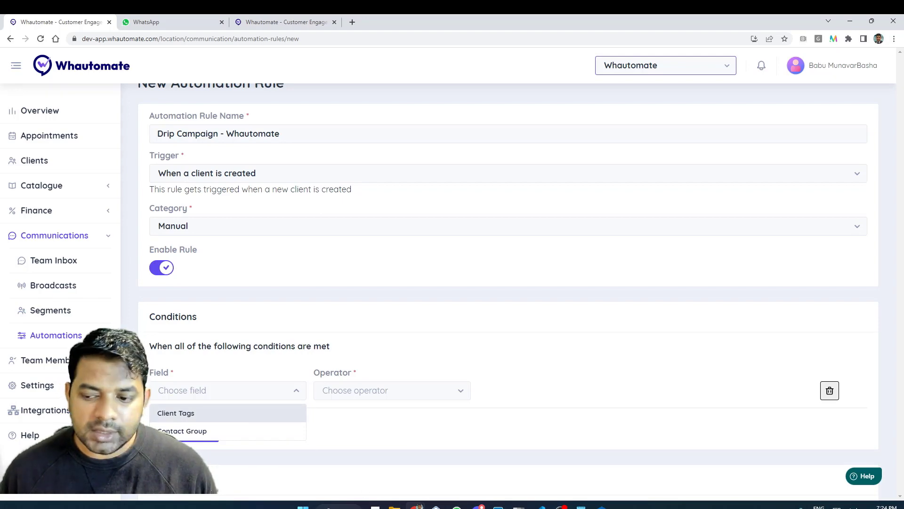
pyautogui.click(830, 392)
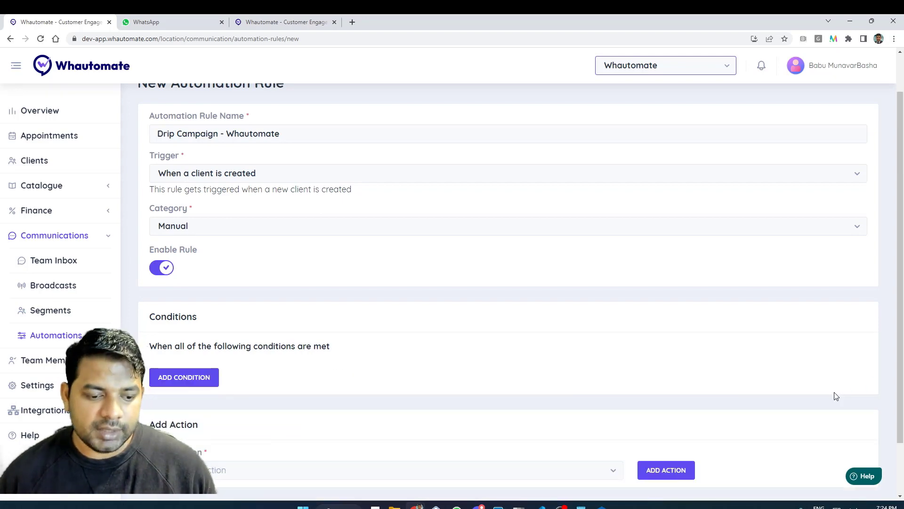
# Add a 'send a WhatsApp template message' action to the rule.
pyautogui.scroll(-2, 637, 315)
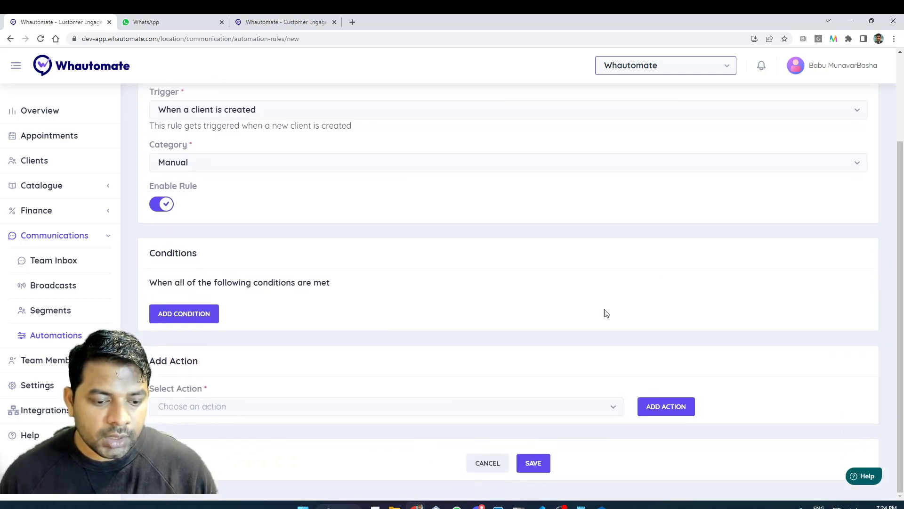
pyautogui.click(504, 408)
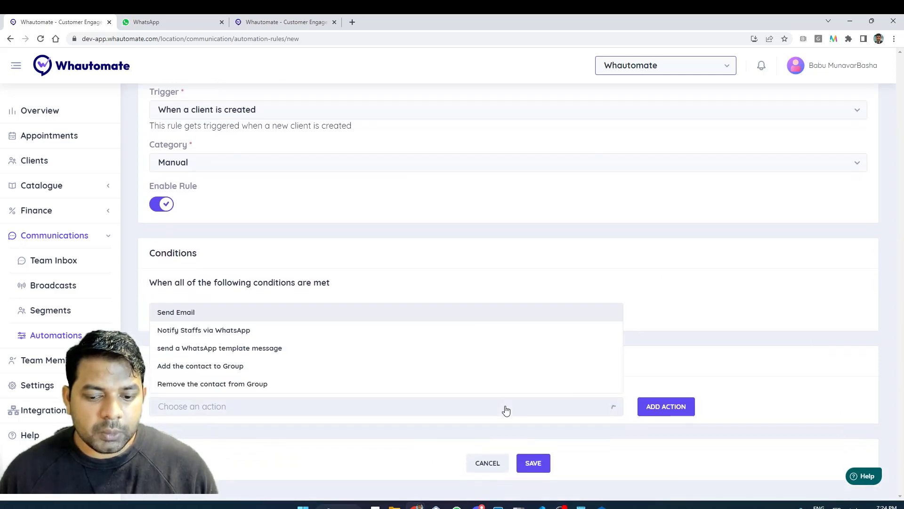
pyautogui.click(280, 349)
pyautogui.click(667, 413)
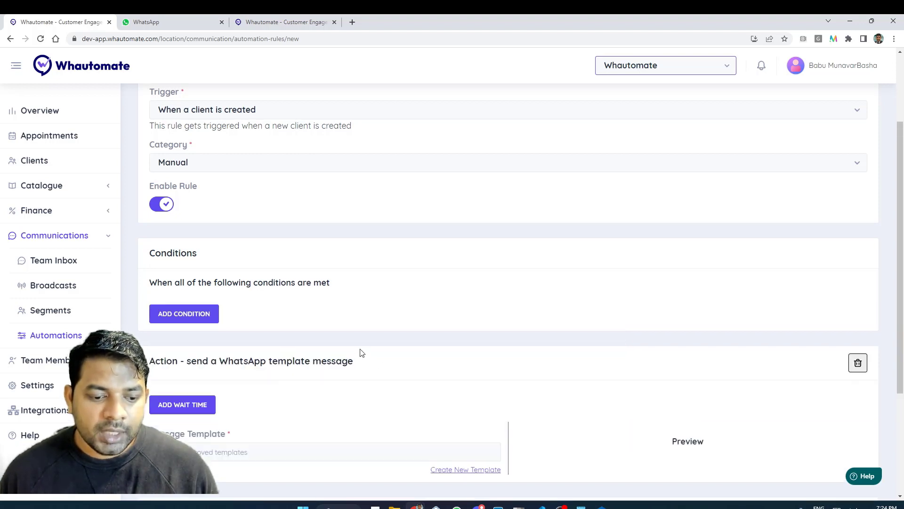
pyautogui.scroll(-1, 363, 356)
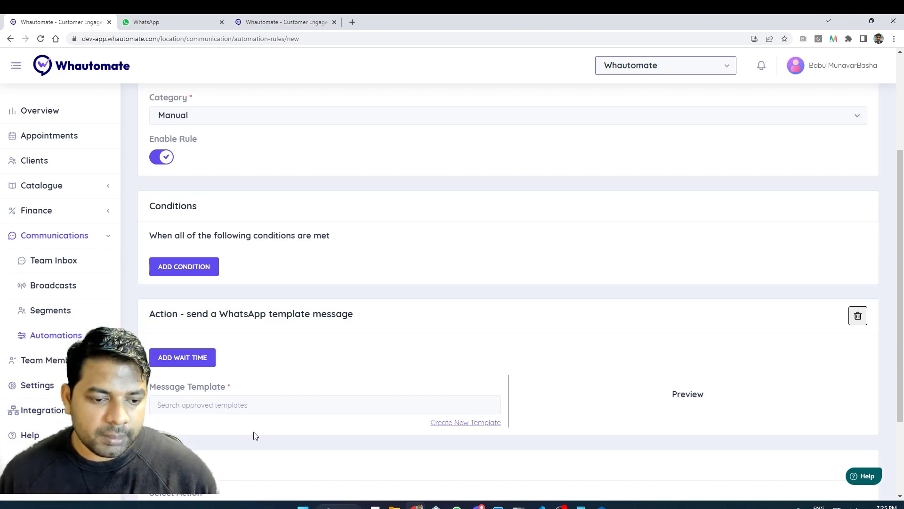
# Search the message templates for 'welcom' and select whautomate_welcome_message.
pyautogui.click(275, 402)
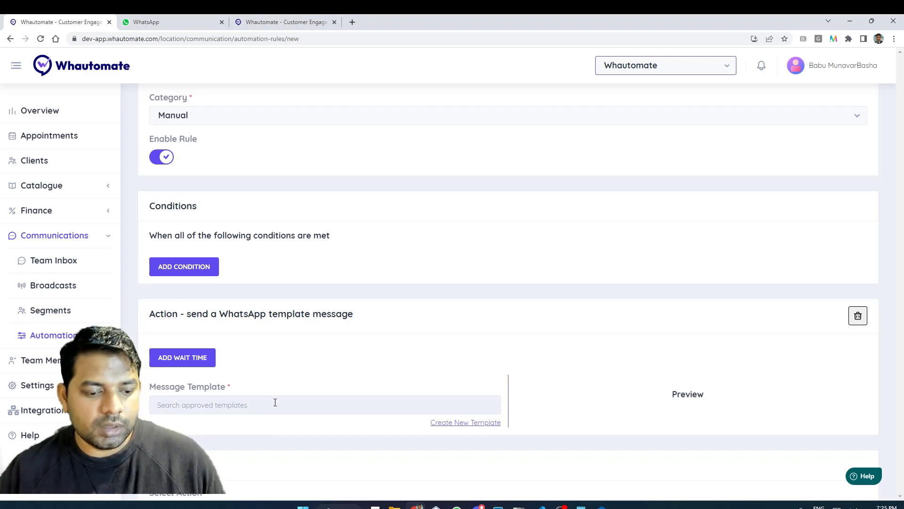
pyautogui.write('welcom')
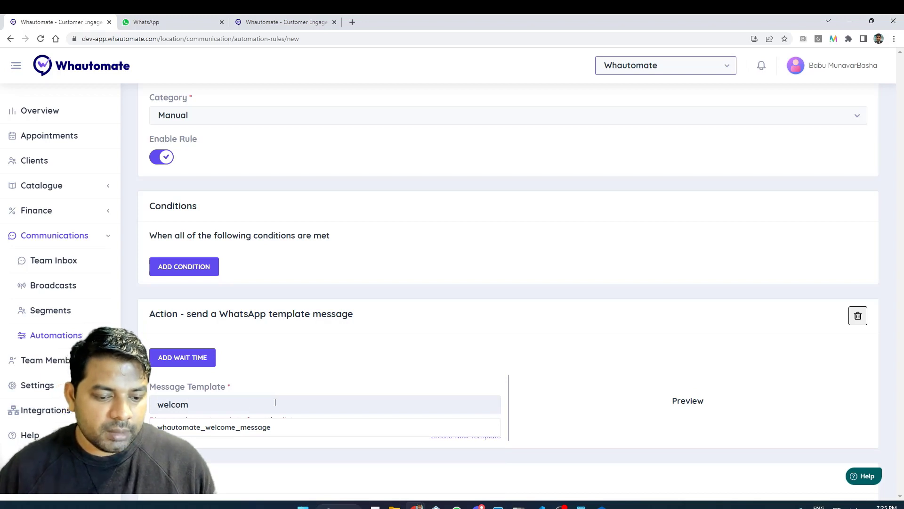
pyautogui.press('Down')
pyautogui.press('Return')
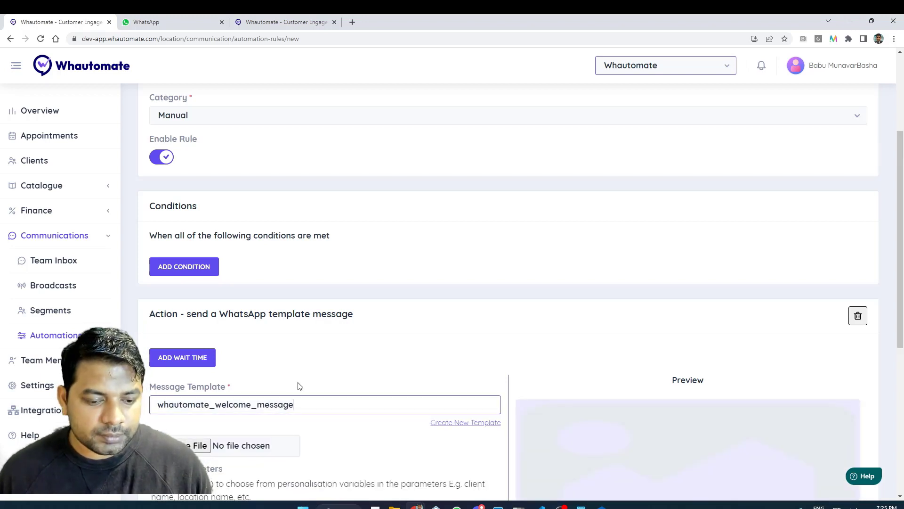
pyautogui.scroll(-1, 300, 384)
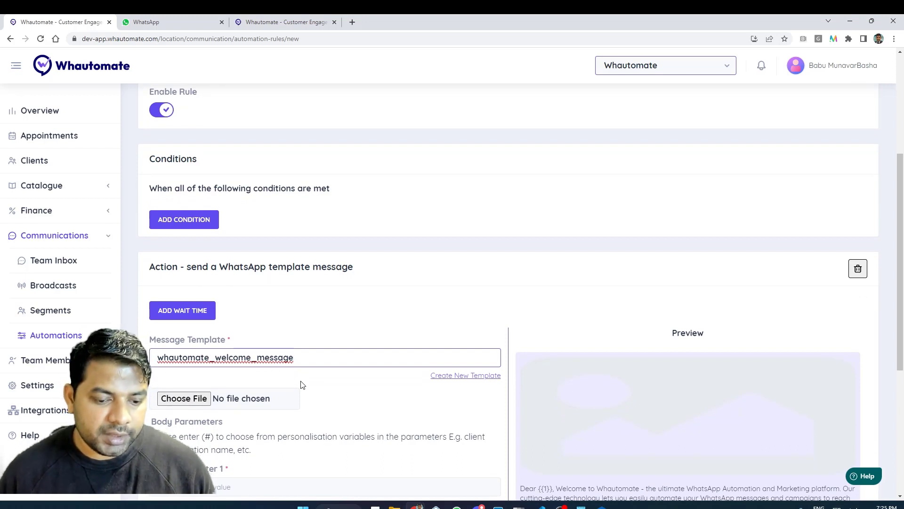
pyautogui.scroll(-2, 422, 404)
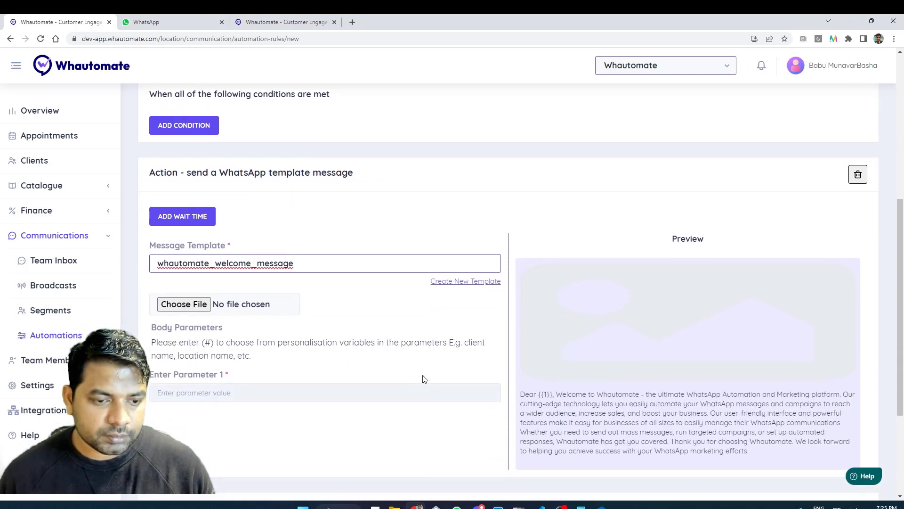
# Add a wait time to the action, check its units, then remove it again.
pyautogui.click(203, 224)
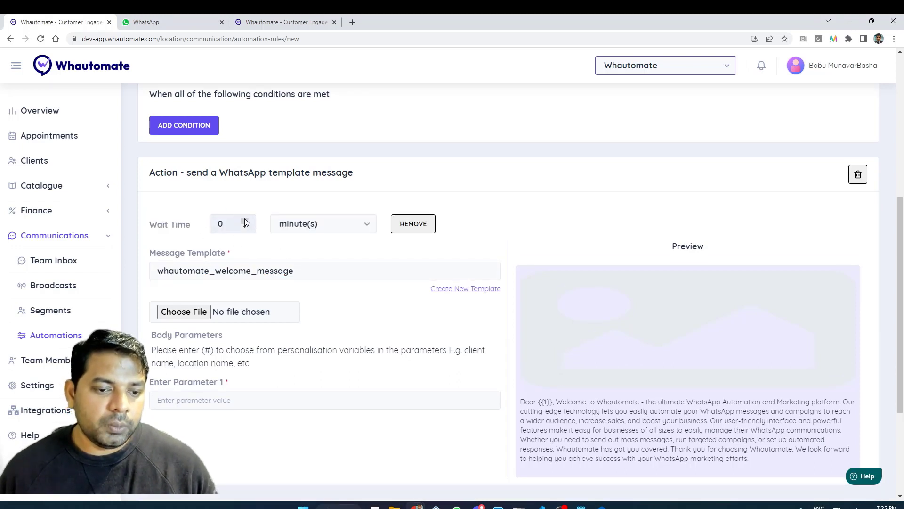
pyautogui.click(290, 232)
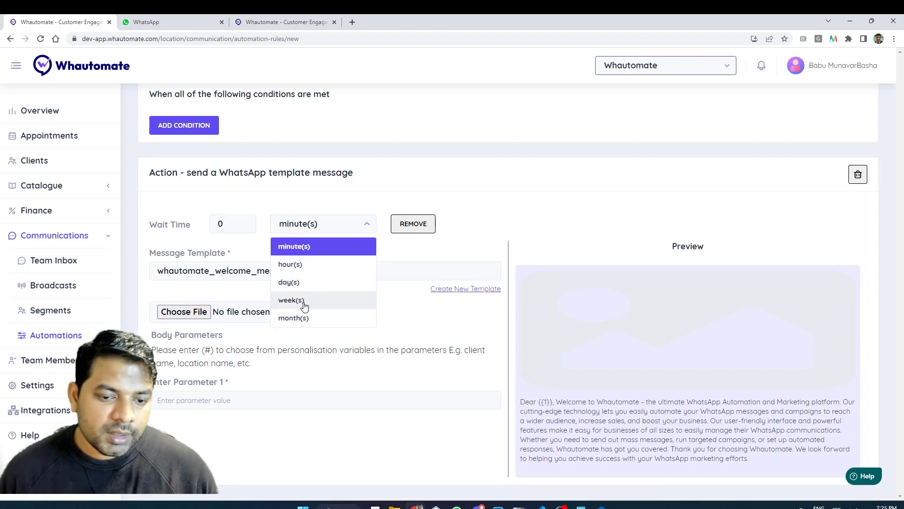
pyautogui.click(413, 231)
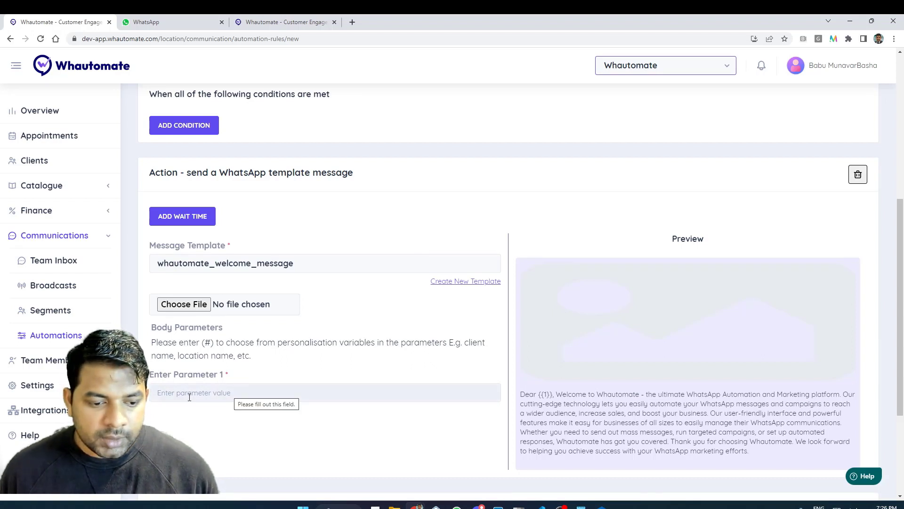
# Fill Parameter 1 with the {{client.name}} variable using the #c shortcut.
pyautogui.click(272, 393)
pyautogui.write('#c')
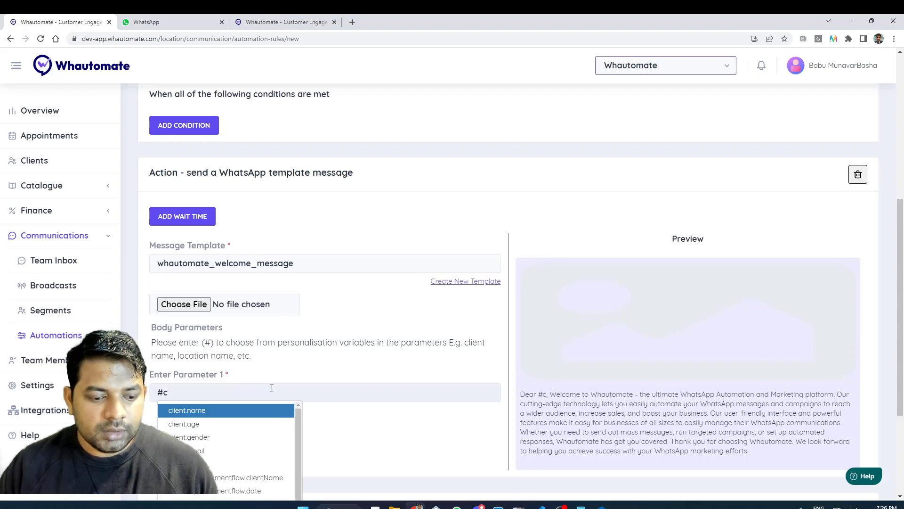
pyautogui.press('Return')
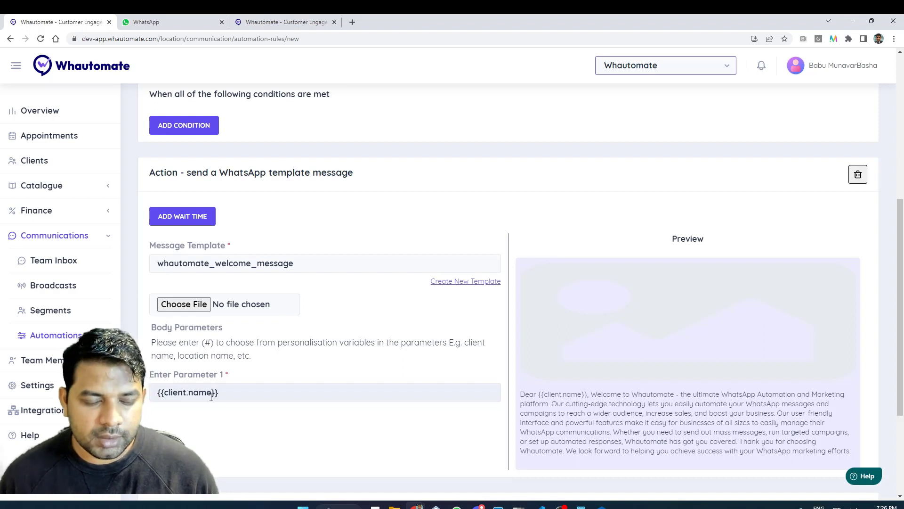
pyautogui.click(213, 391)
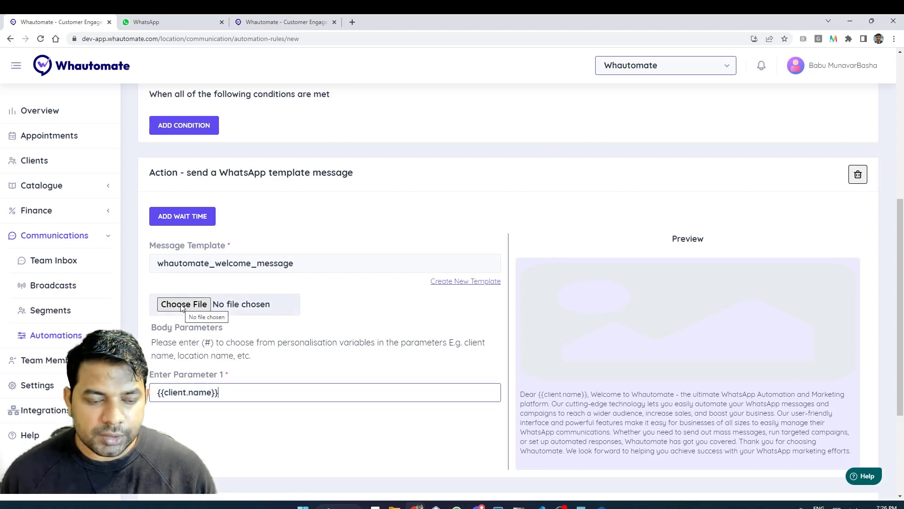
# Attach Welcome 2x.jpg from the Demo Assets folder as the message image.
pyautogui.click(182, 304)
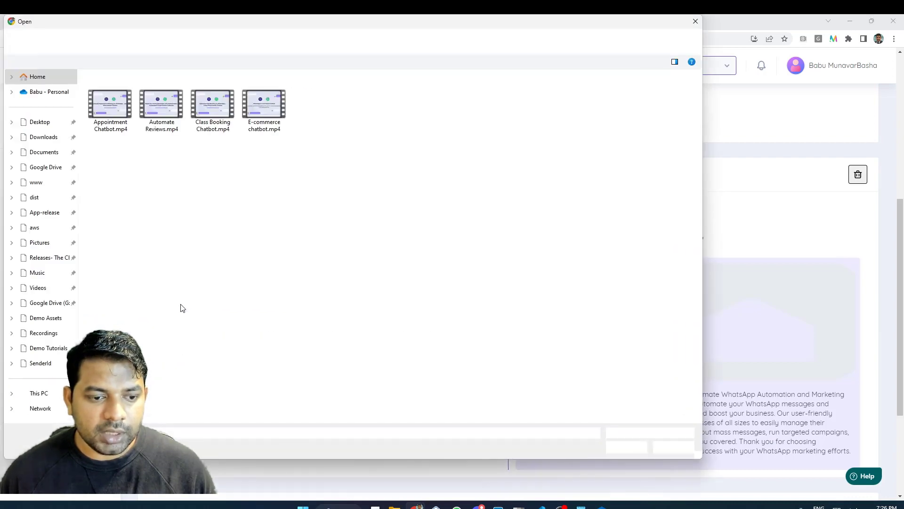
pyautogui.click(47, 318)
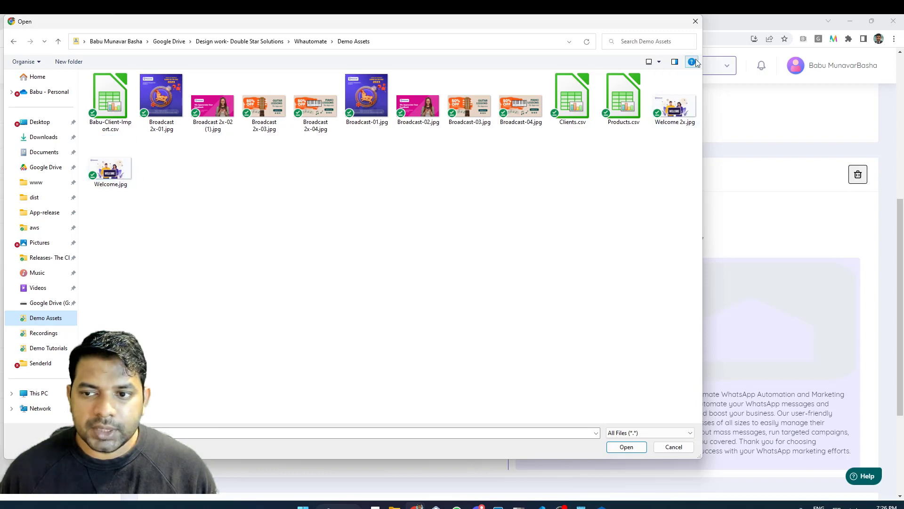
pyautogui.doubleClick(678, 105)
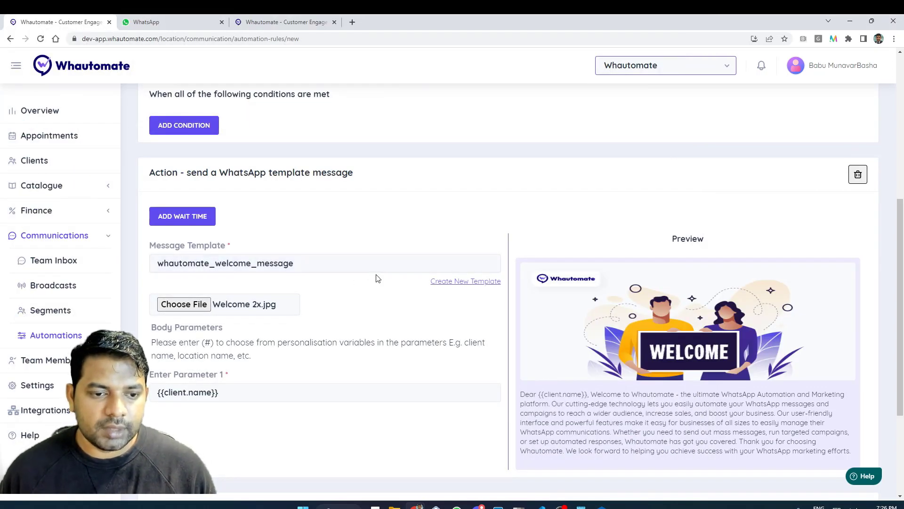
# Scroll down and expand the 'Choose an action' dropdown for another action.
pyautogui.scroll(-3, 376, 277)
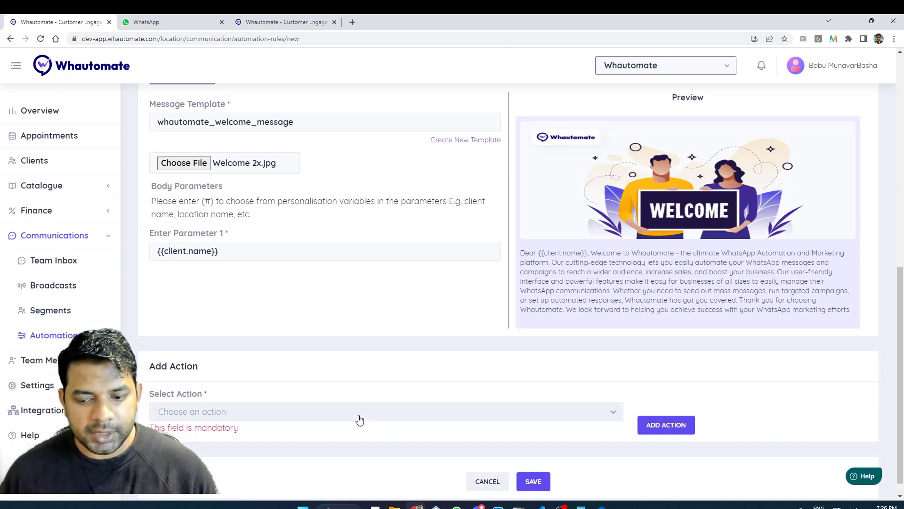
pyautogui.click(360, 419)
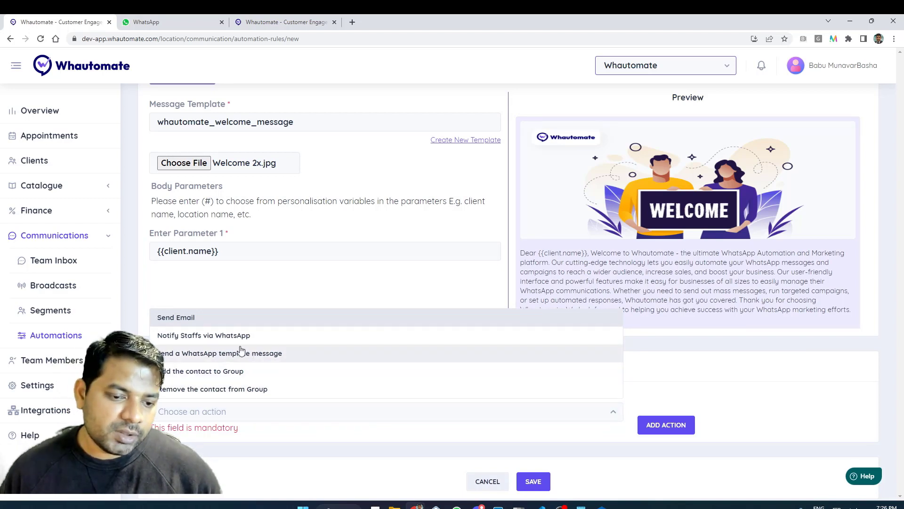
# Add a Send Email action addressed to 'Client associated - If exists'.
pyautogui.click(231, 321)
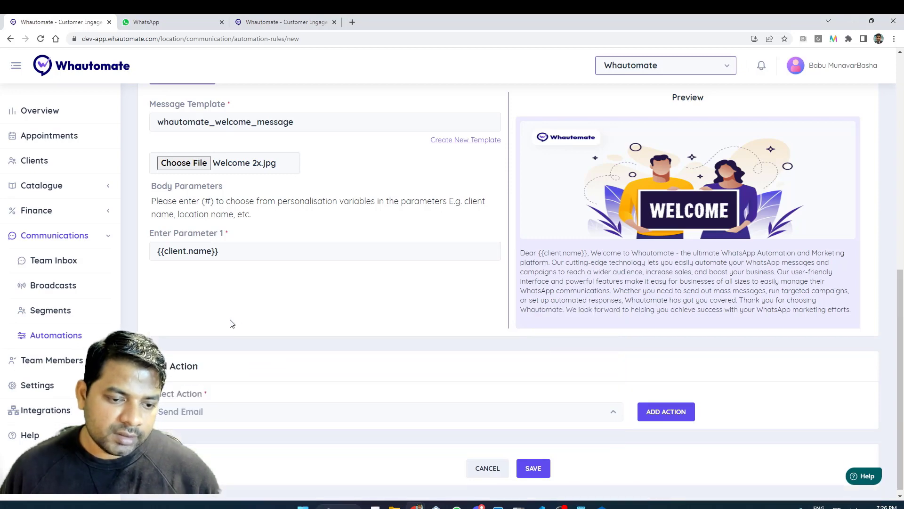
pyautogui.click(666, 412)
pyautogui.scroll(-2, 343, 388)
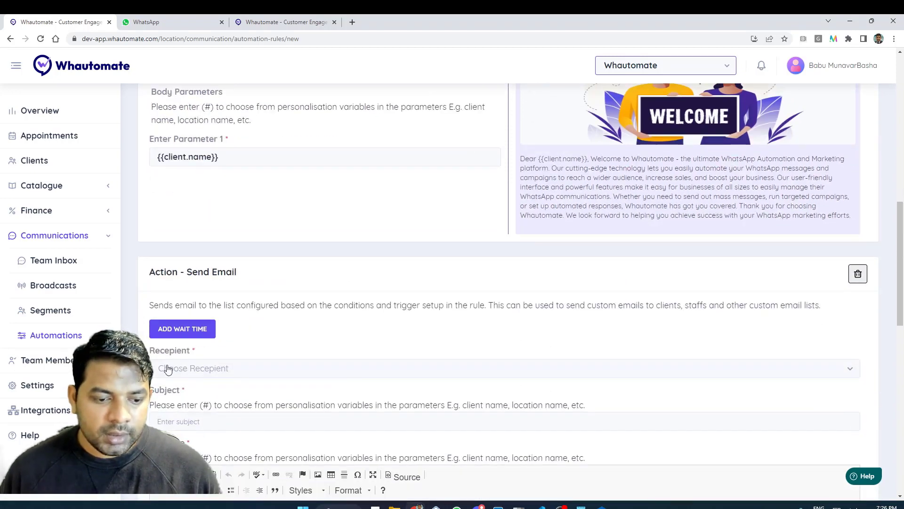
pyautogui.click(183, 373)
pyautogui.click(202, 390)
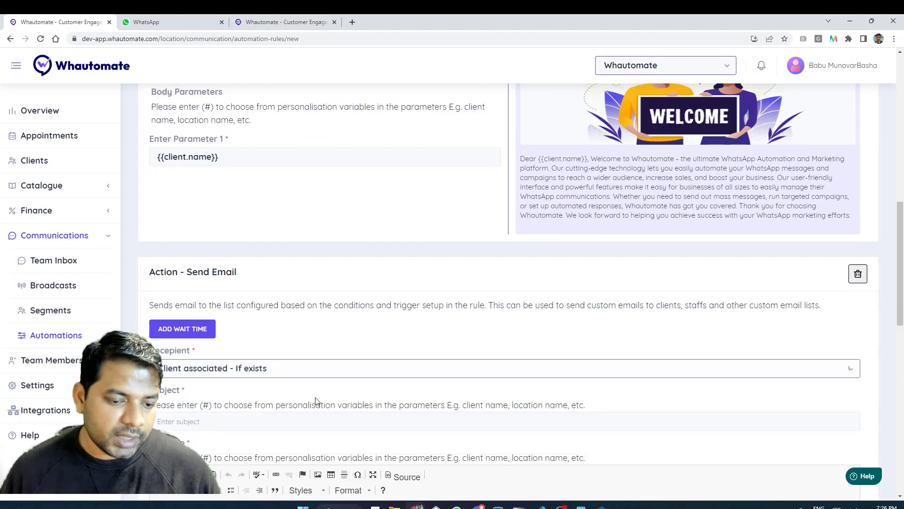
# Give the email the subject 'Welcome to Whautomate!' and place the cursor in the message body.
pyautogui.scroll(-2, 315, 401)
pyautogui.click(242, 330)
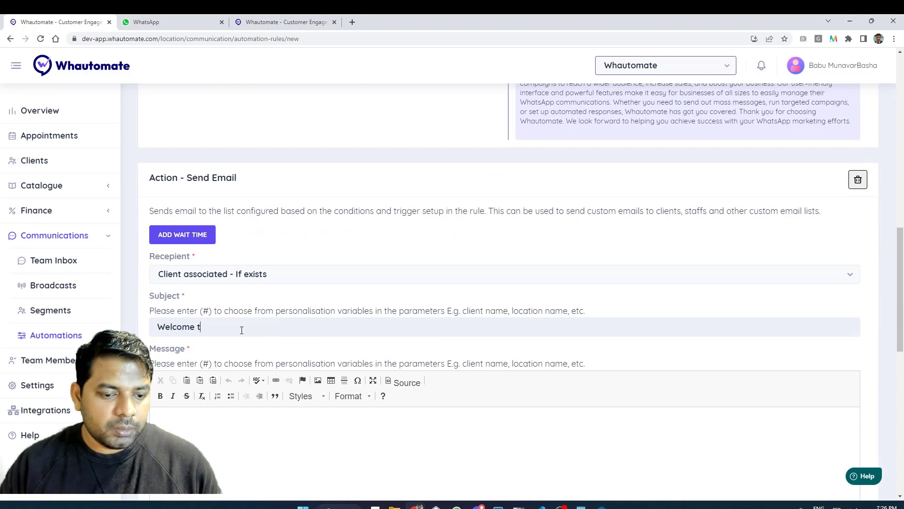
pyautogui.write('Welcome to Whautomate')
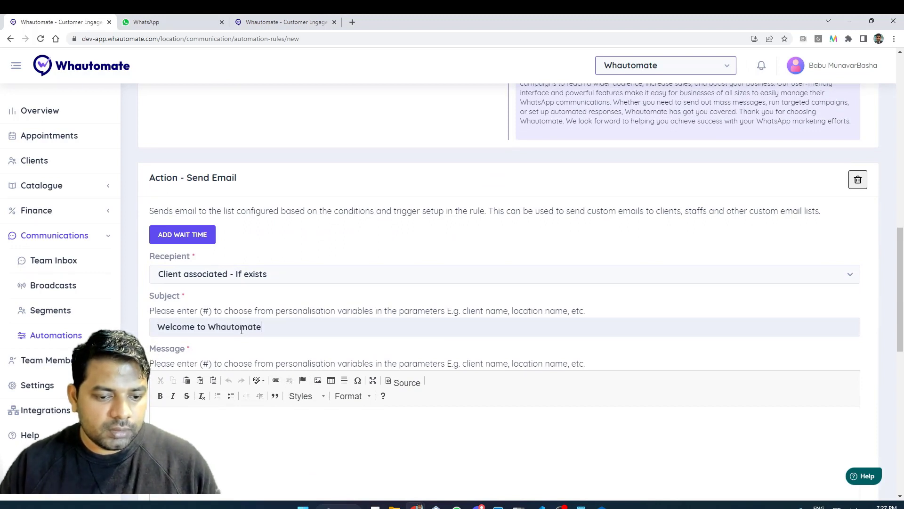
pyautogui.write('!')
pyautogui.click(507, 470)
pyautogui.scroll(-2, 511, 459)
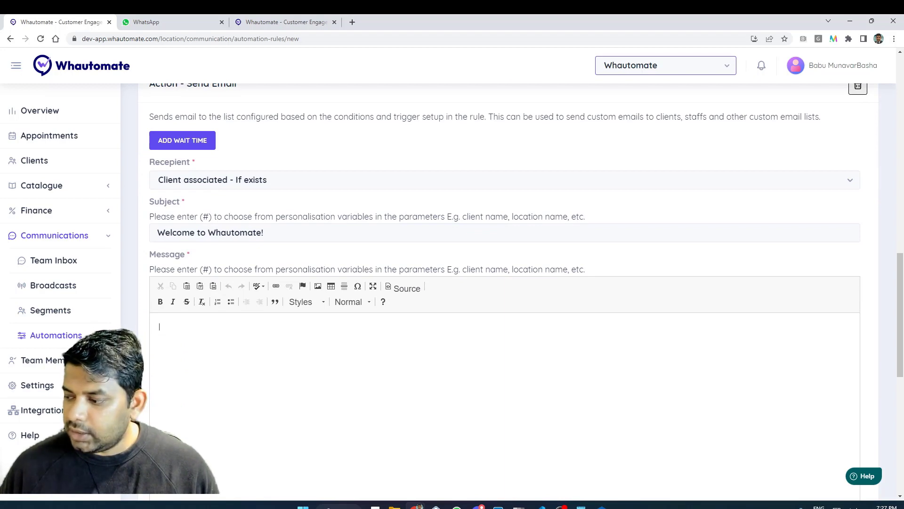
# Paste the HTML welcome email template into the message editor's source view, then return to formatted view.
pyautogui.press('super+d')
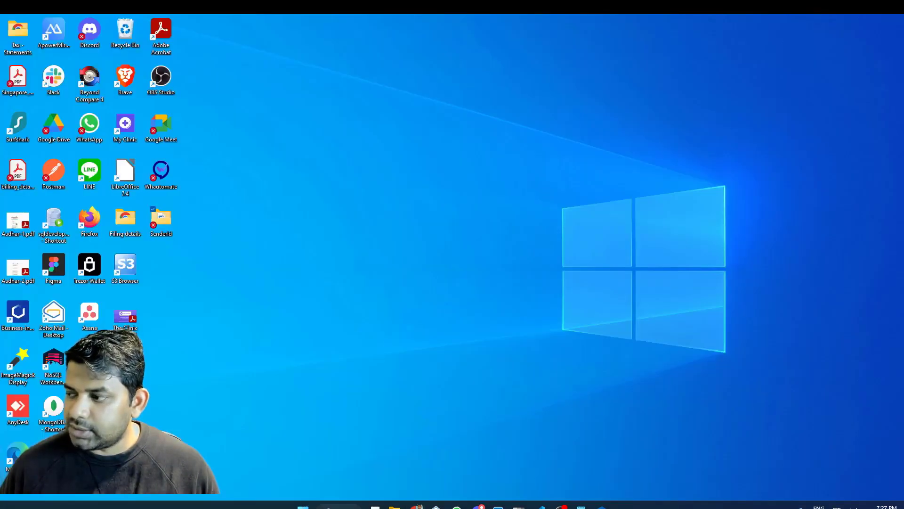
pyautogui.press('super+d')
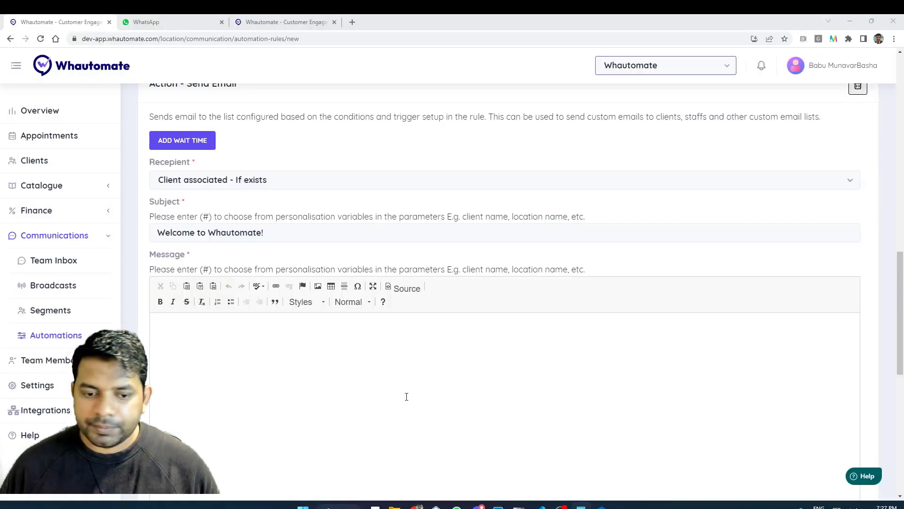
pyautogui.click(398, 289)
pyautogui.hotkey('ctrl', 'v')
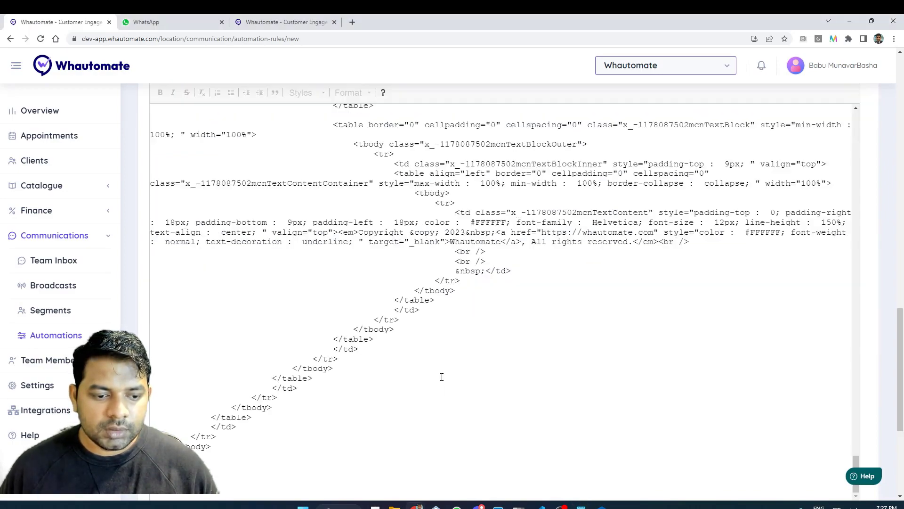
pyautogui.scroll(15, 419, 260)
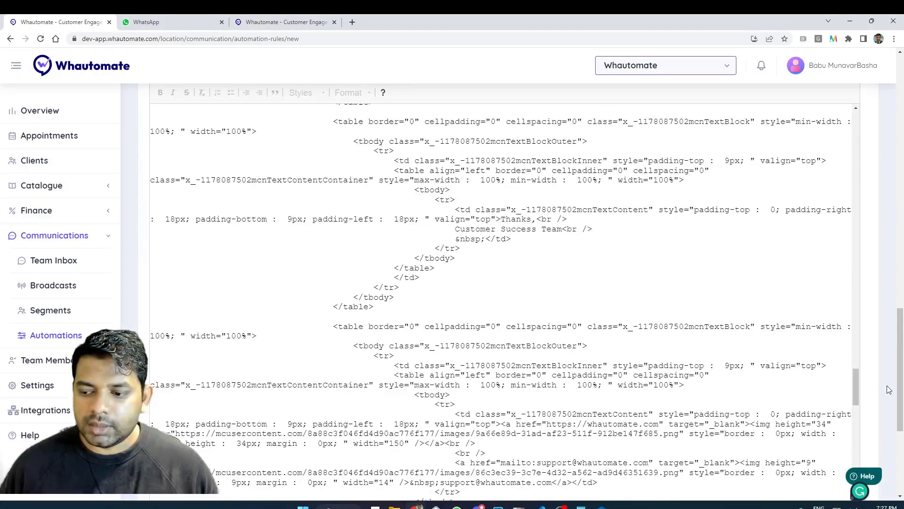
pyautogui.moveTo(898, 381); pyautogui.dragTo(897, 255)
pyautogui.scroll(-5, 398, 301)
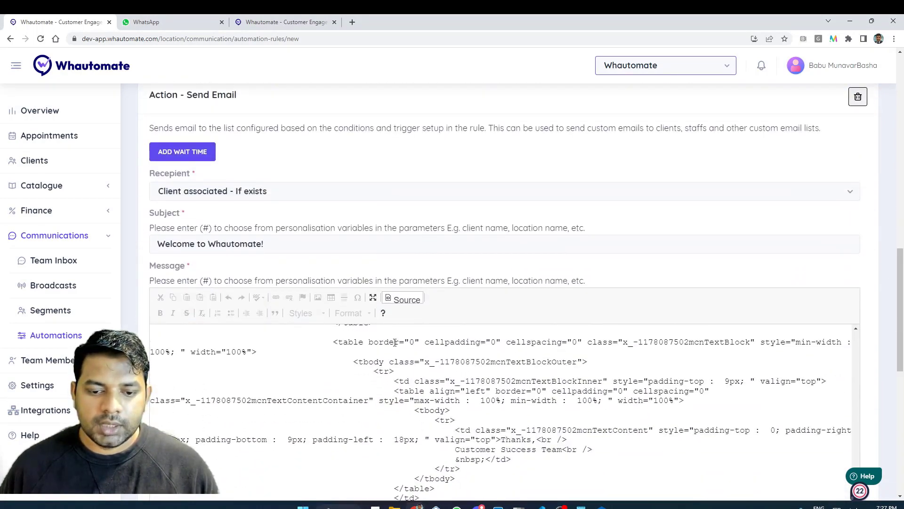
pyautogui.click(398, 300)
# Delete the stray # after {{client.name}} so the greeting reads Hello {{client.name}}.
pyautogui.scroll(-1, 461, 367)
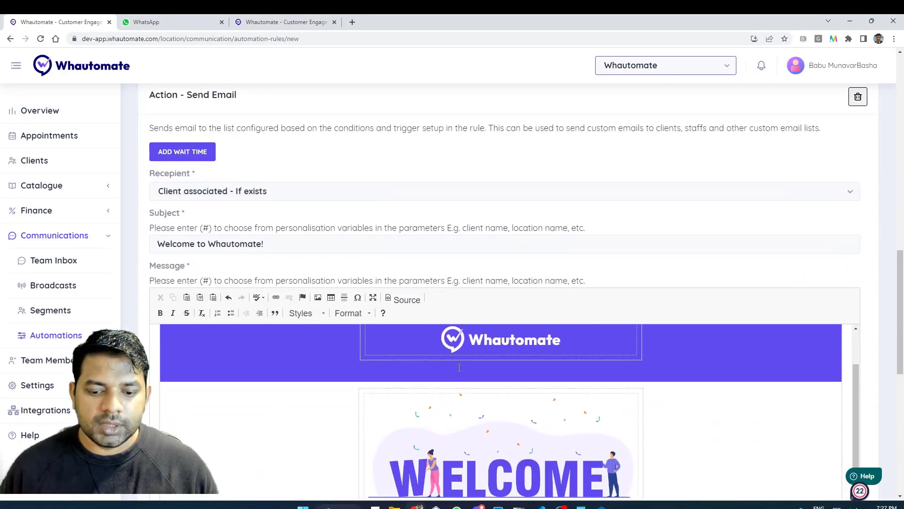
pyautogui.scroll(-3, 641, 285)
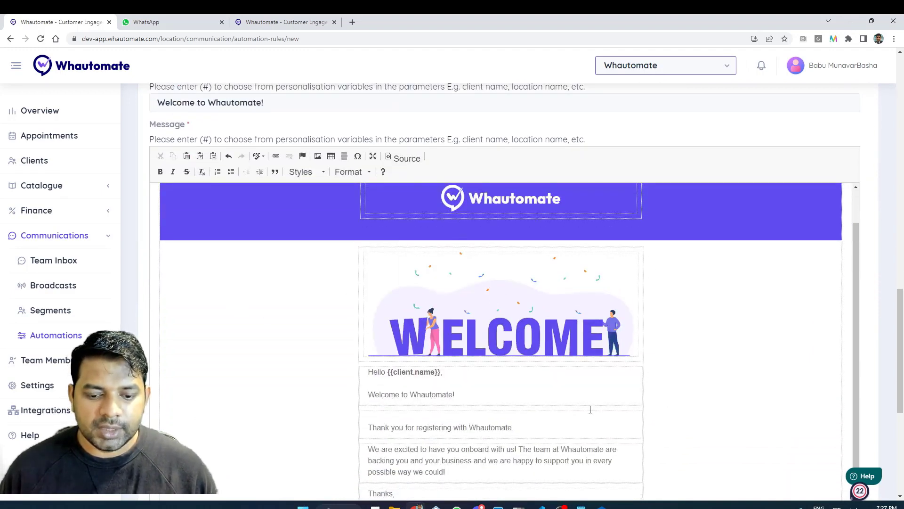
pyautogui.scroll(-2, 575, 399)
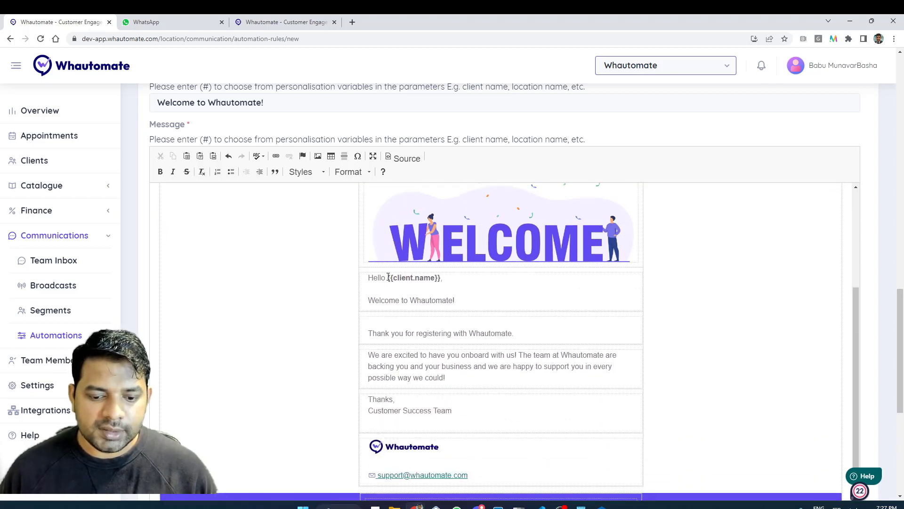
pyautogui.moveTo(388, 277); pyautogui.dragTo(458, 277)
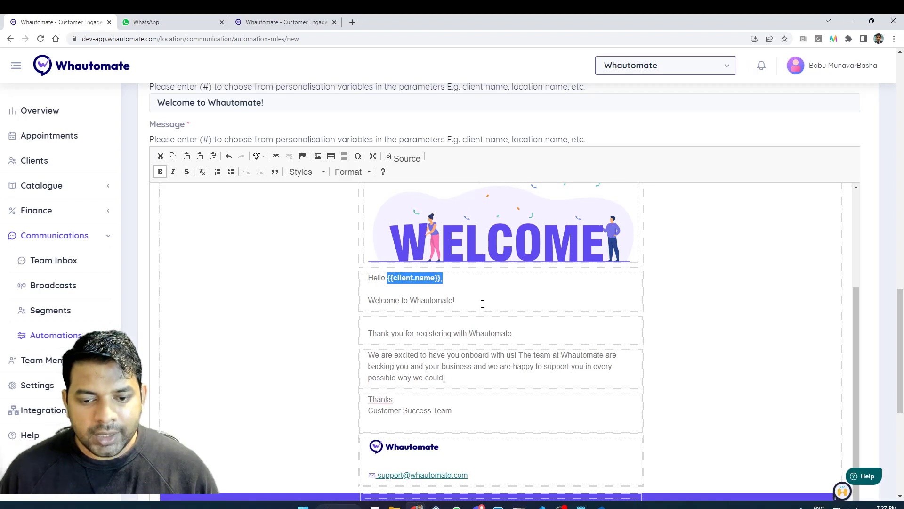
pyautogui.click(479, 277)
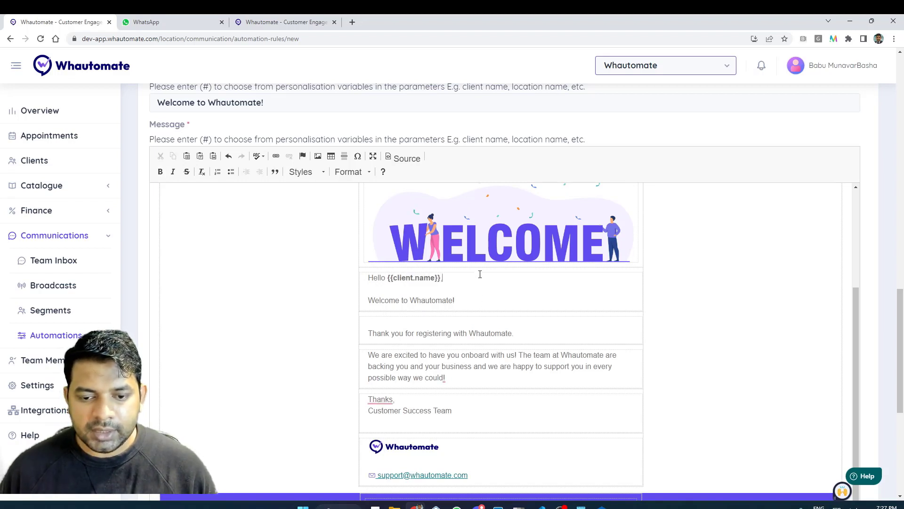
pyautogui.write('#')
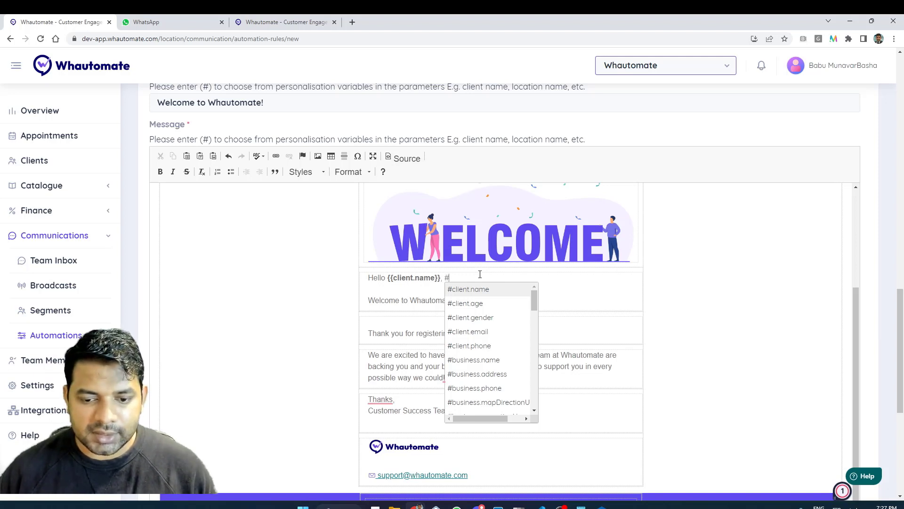
pyautogui.press('BackSpace')
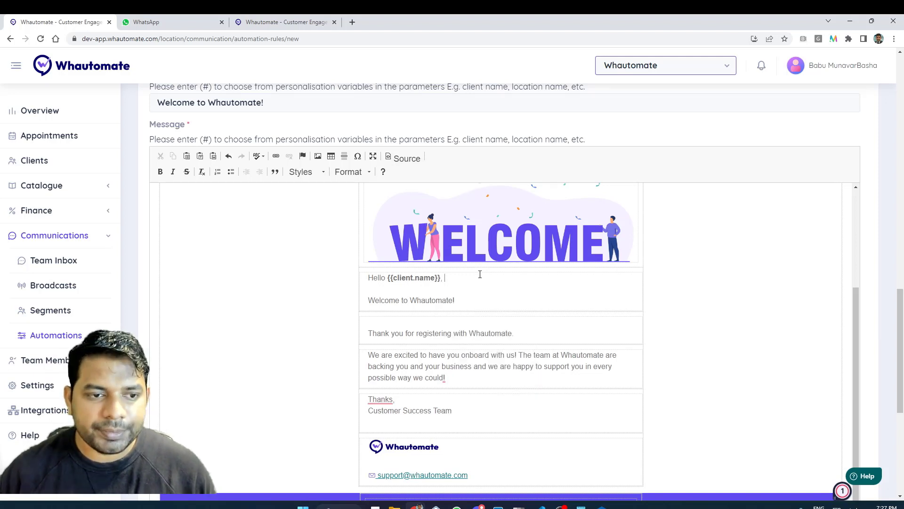
pyautogui.scroll(8, 456, 208)
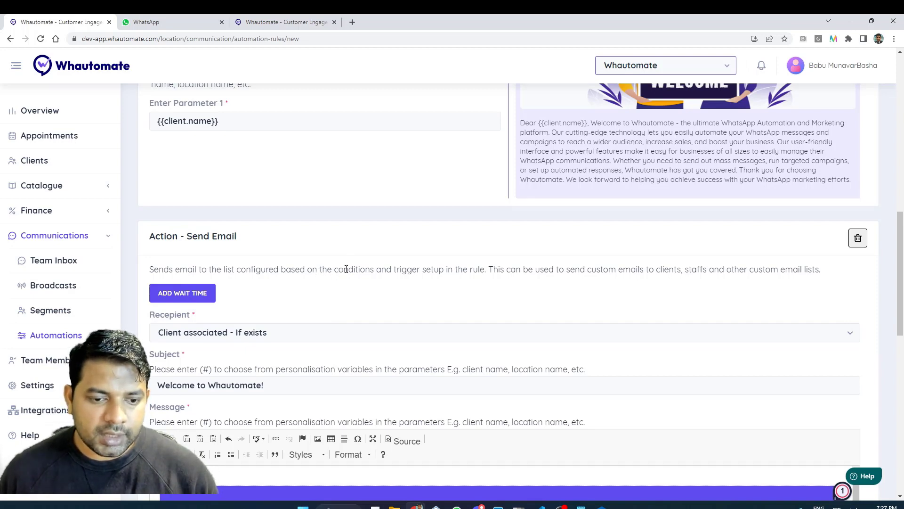
# Add another 'Send a WhatsApp template message' action after the welcome email.
pyautogui.scroll(-10, 346, 269)
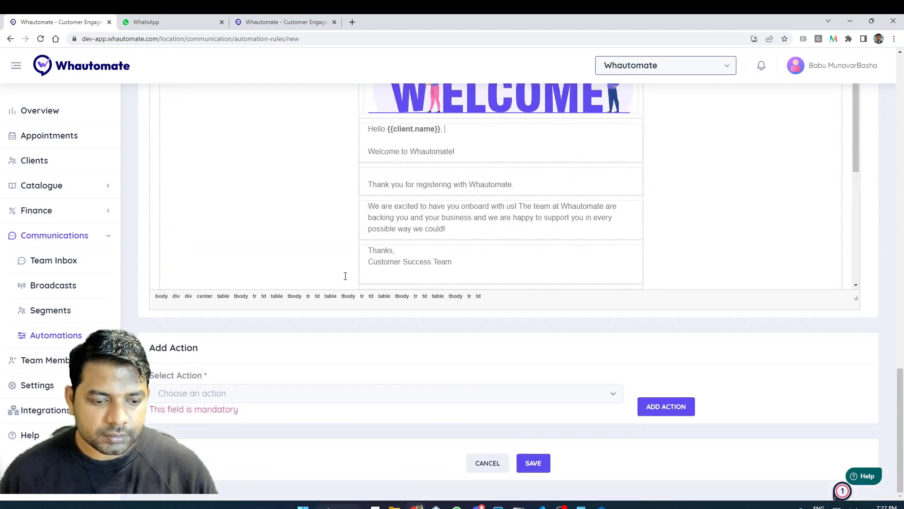
pyautogui.click(343, 395)
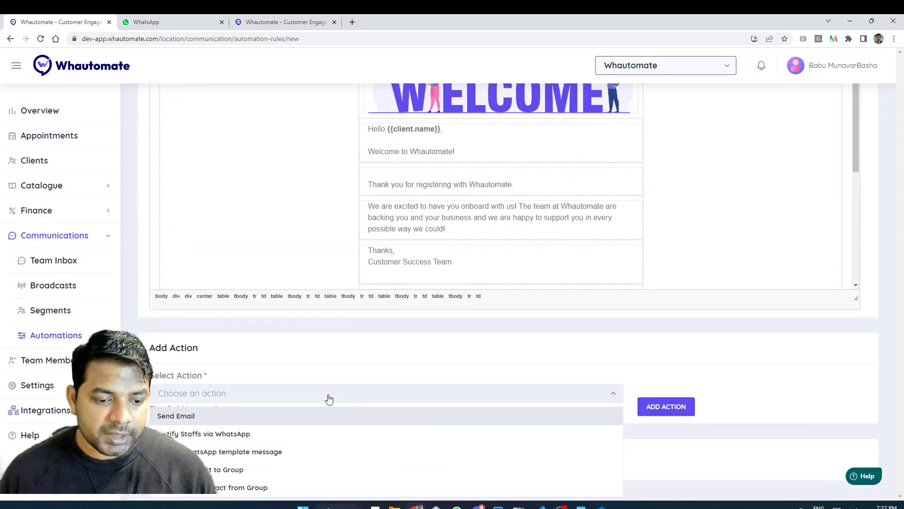
pyautogui.click(298, 450)
pyautogui.click(664, 409)
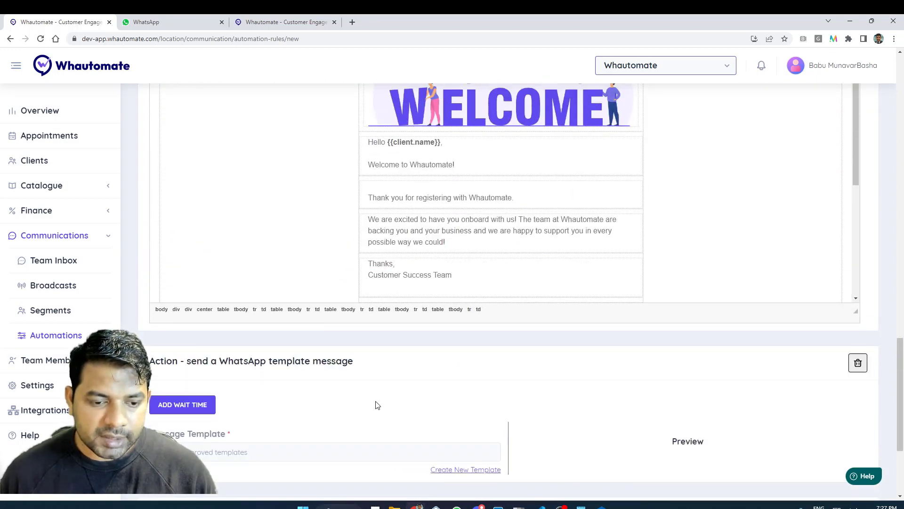
# Give the new WhatsApp action a wait time of 1 day(s).
pyautogui.scroll(-4, 365, 398)
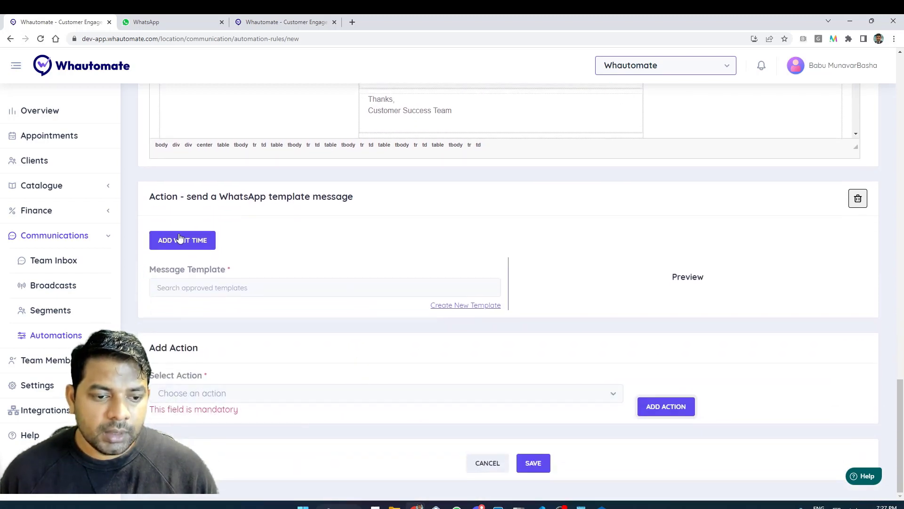
pyautogui.click(180, 237)
pyautogui.click(298, 252)
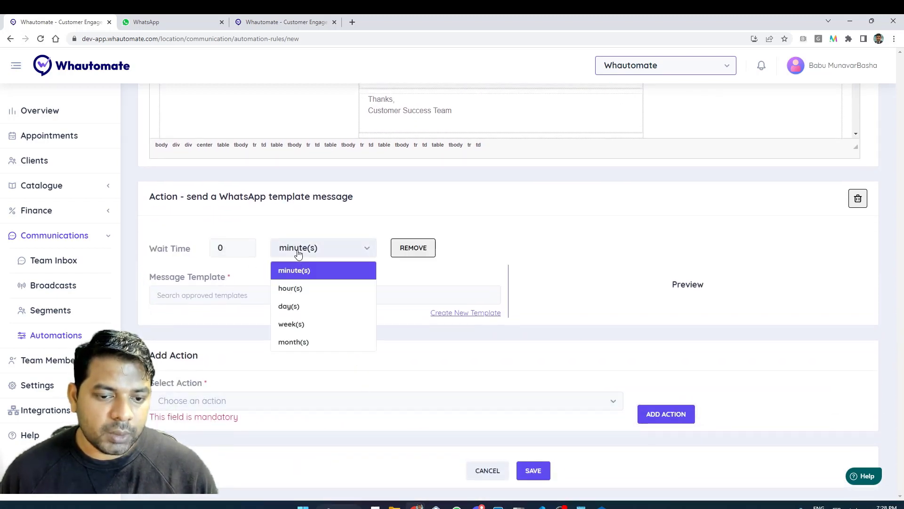
pyautogui.click(312, 305)
pyautogui.doubleClick(220, 248)
pyautogui.write('1')
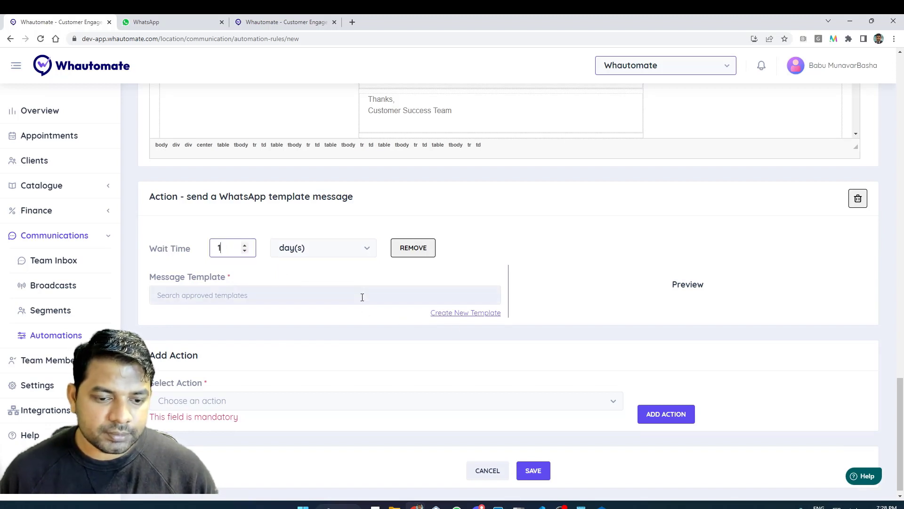
pyautogui.click(363, 297)
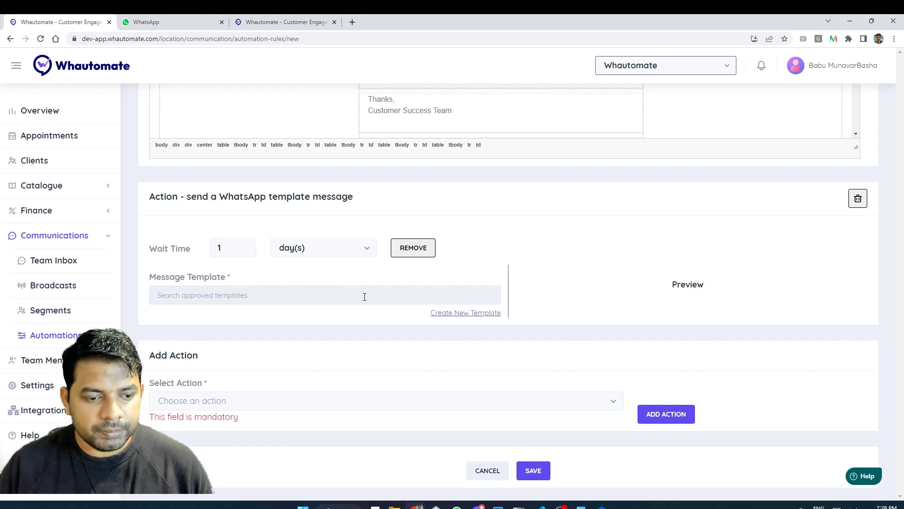
# Search 'fol' and choose the new_trial_follow_up message template.
pyautogui.write('fol')
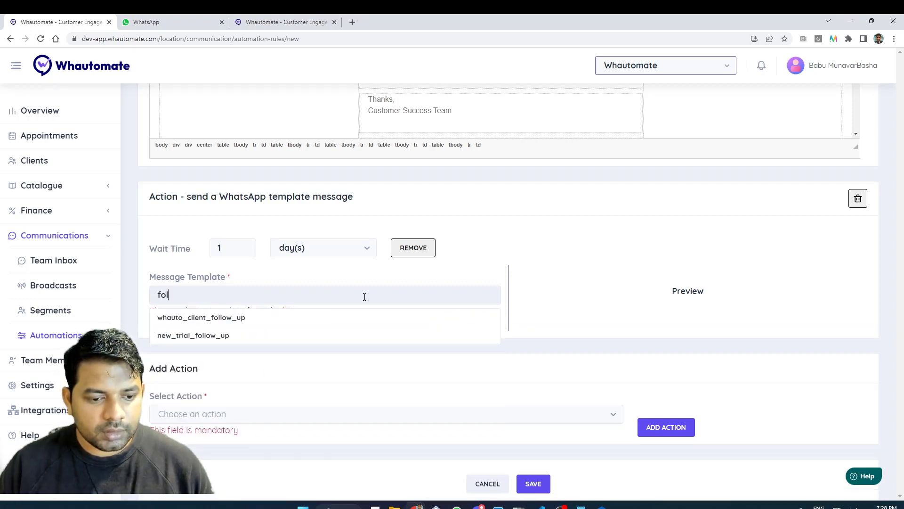
pyautogui.press('Down')
pyautogui.press('Down')
pyautogui.press('Return')
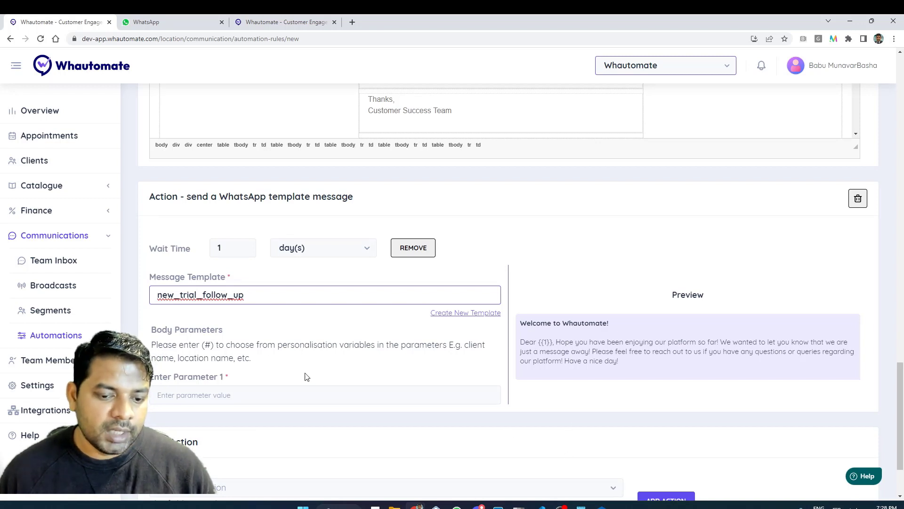
# Fill Parameter 1 with the client.name variable.
pyautogui.click(310, 387)
pyautogui.write('#c')
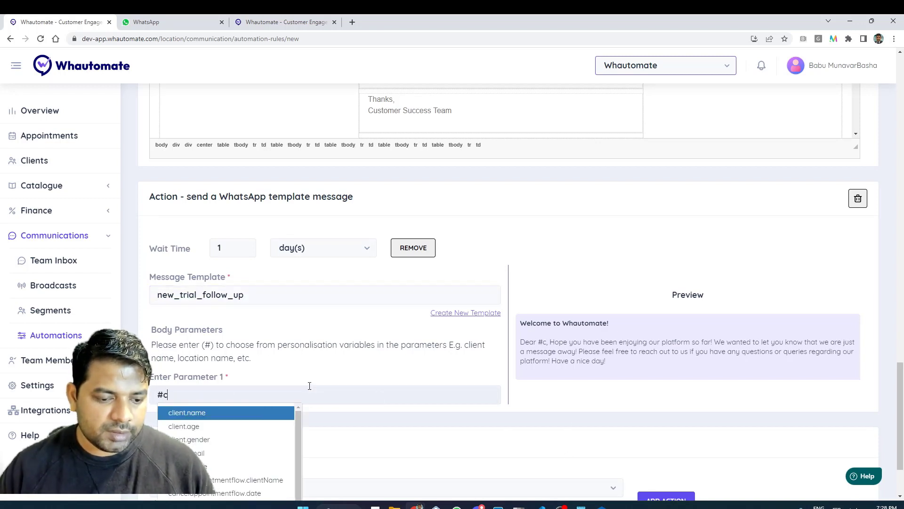
pyautogui.press('Return')
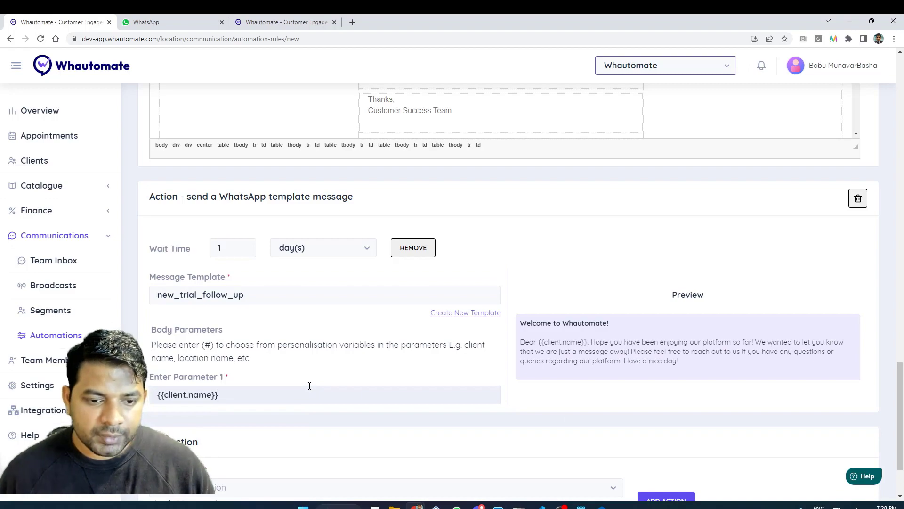
pyautogui.scroll(-1, 339, 368)
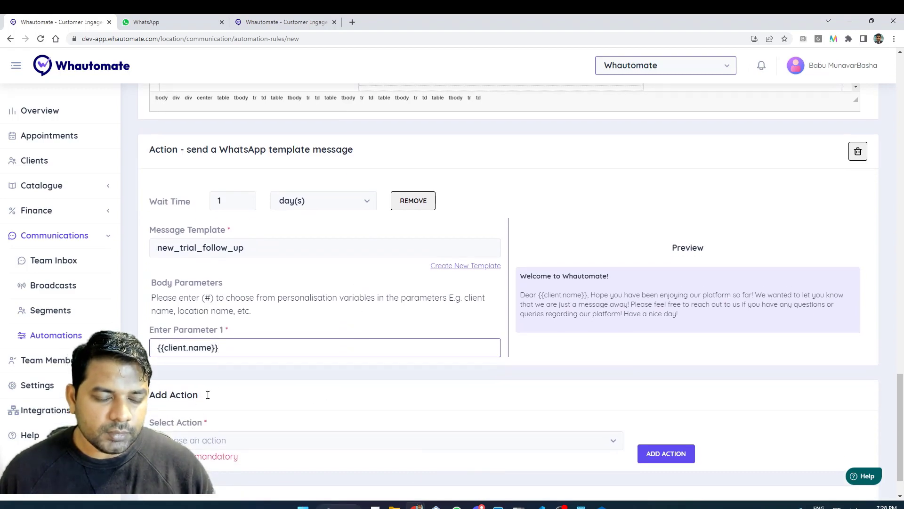
pyautogui.scroll(15, 335, 396)
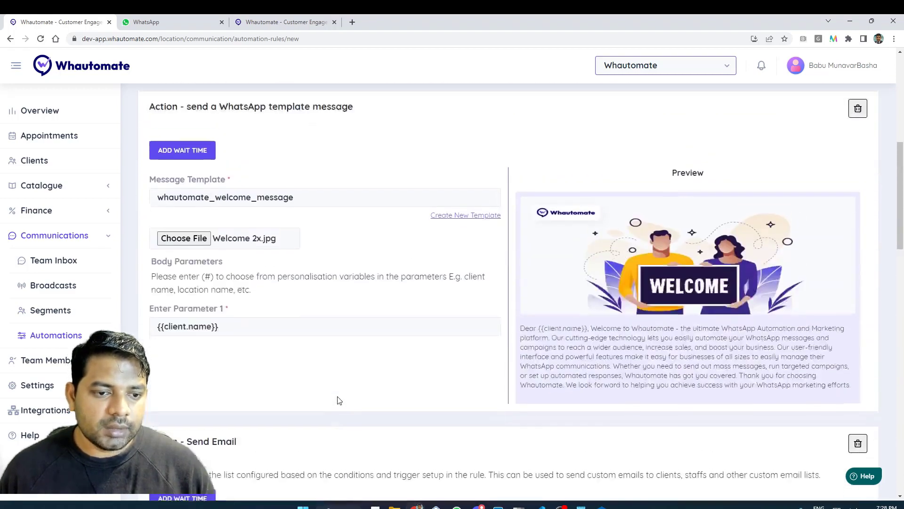
pyautogui.scroll(3, 337, 399)
pyautogui.scroll(-10, 337, 399)
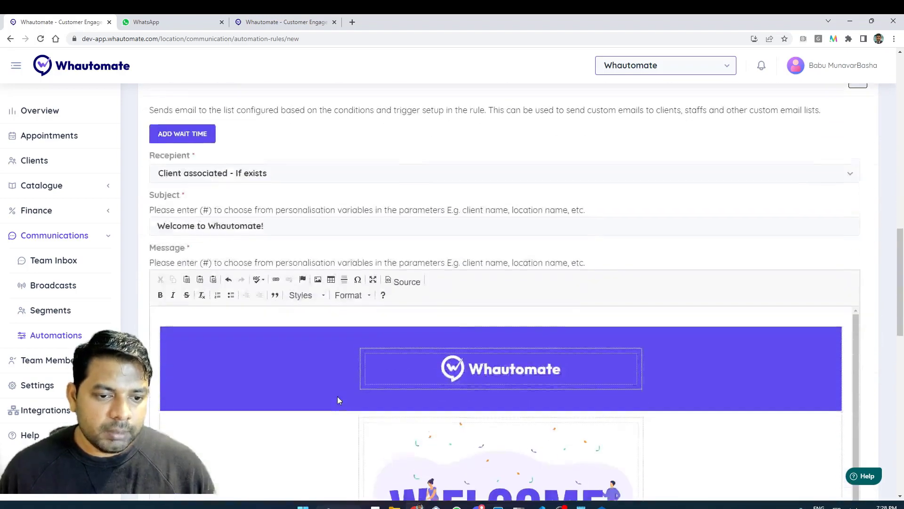
pyautogui.scroll(-8, 337, 399)
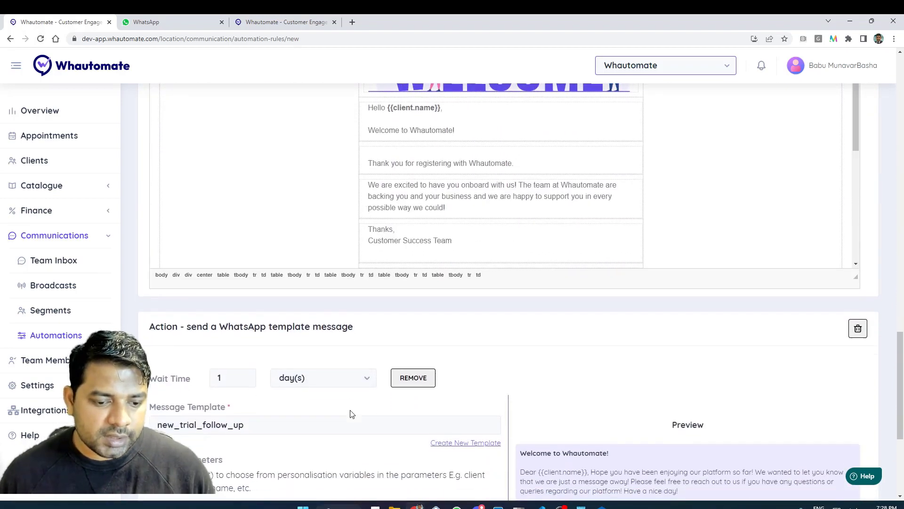
pyautogui.scroll(-5, 350, 414)
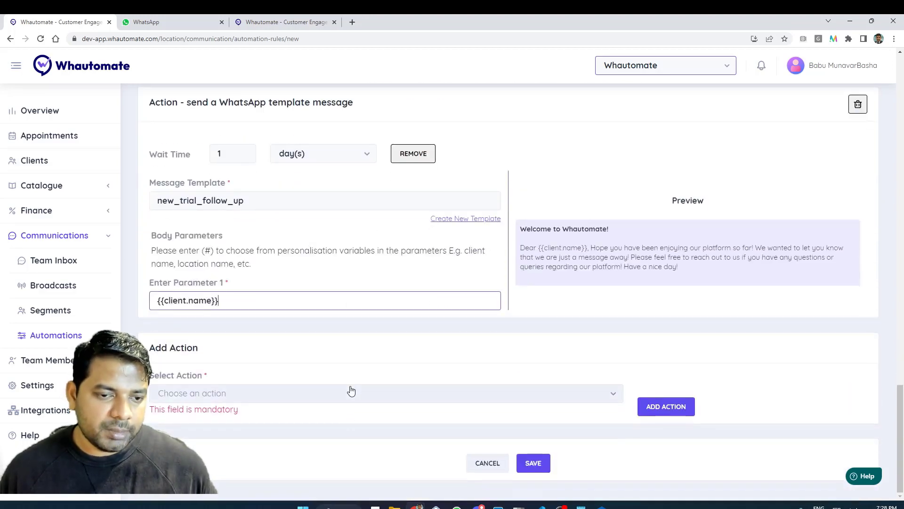
pyautogui.click(350, 392)
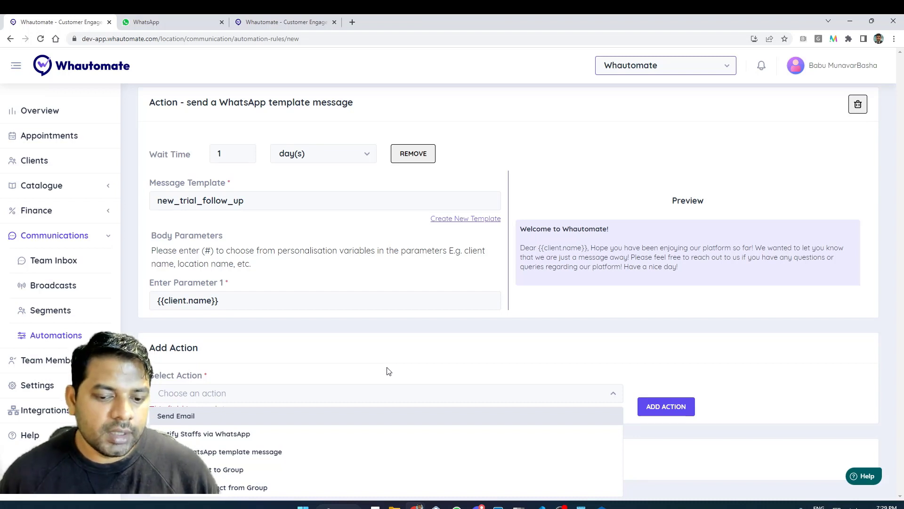
pyautogui.click(394, 368)
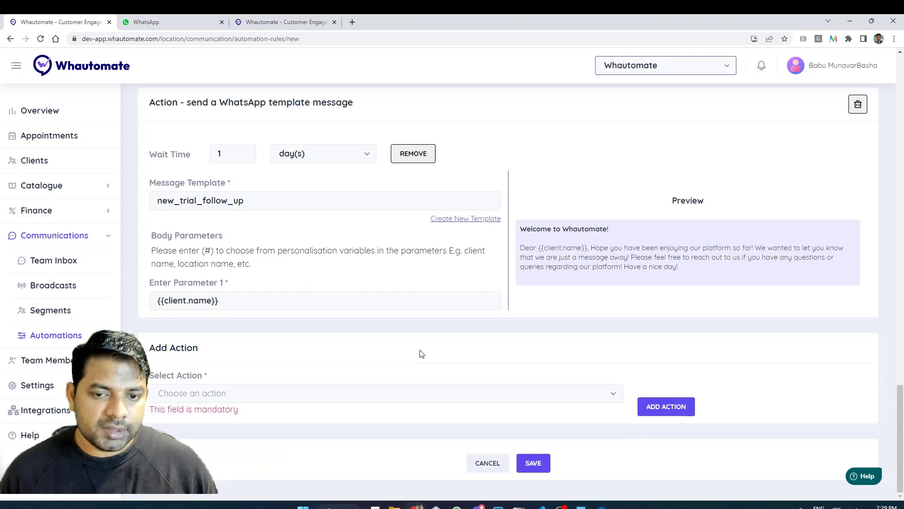
pyautogui.scroll(2, 558, 386)
pyautogui.scroll(20, 558, 386)
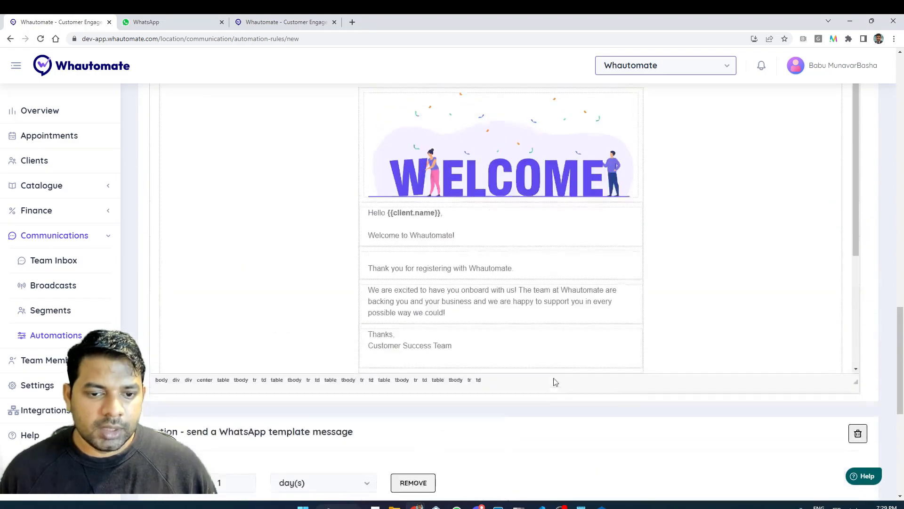
pyautogui.scroll(5, 553, 378)
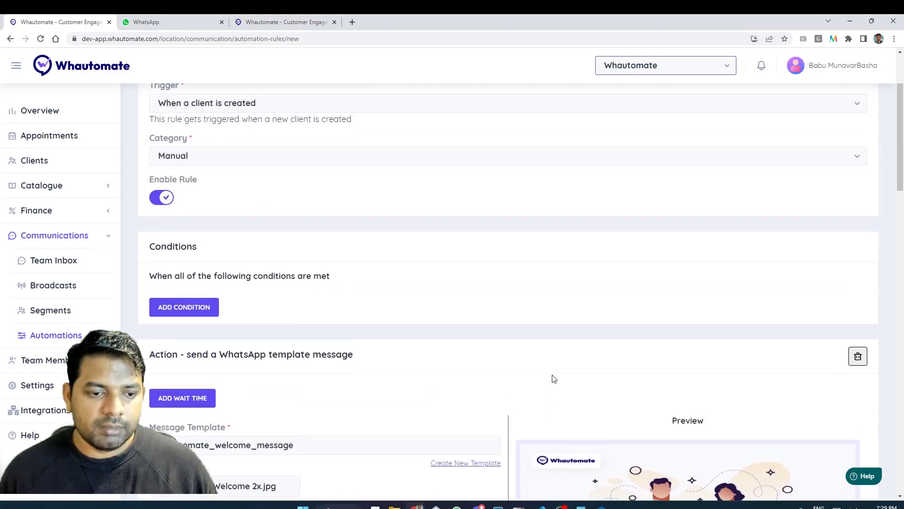
pyautogui.scroll(-20, 554, 378)
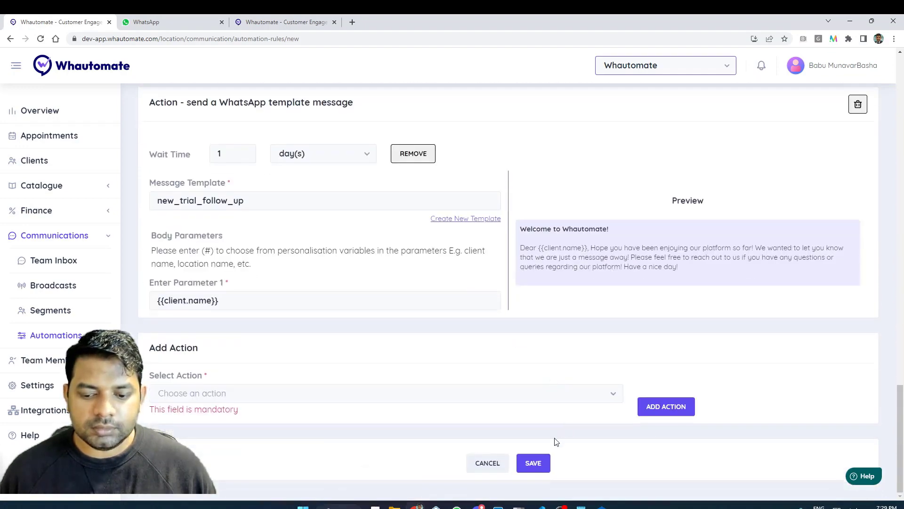
pyautogui.click(537, 470)
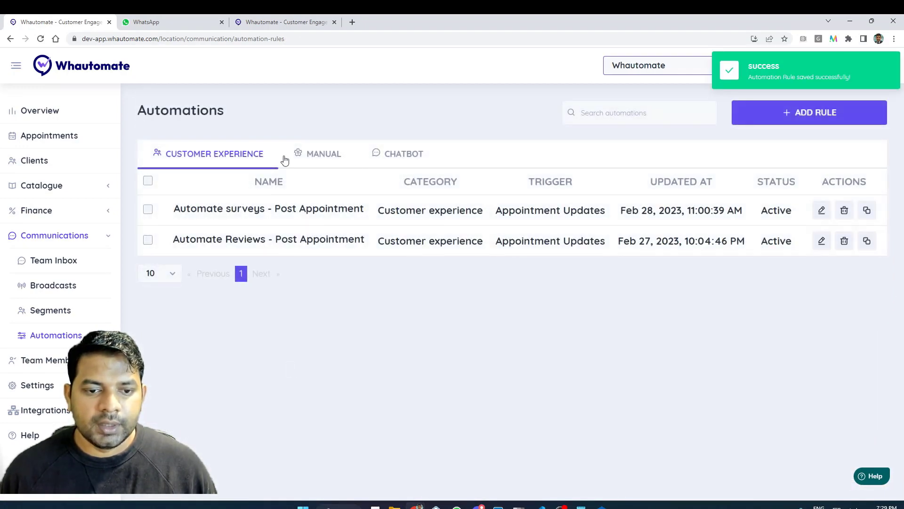
pyautogui.click(287, 156)
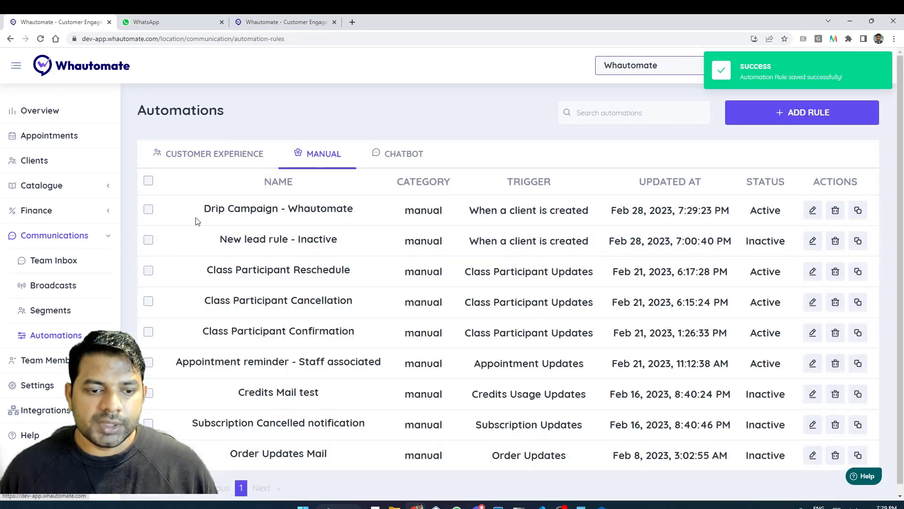
pyautogui.doubleClick(765, 209)
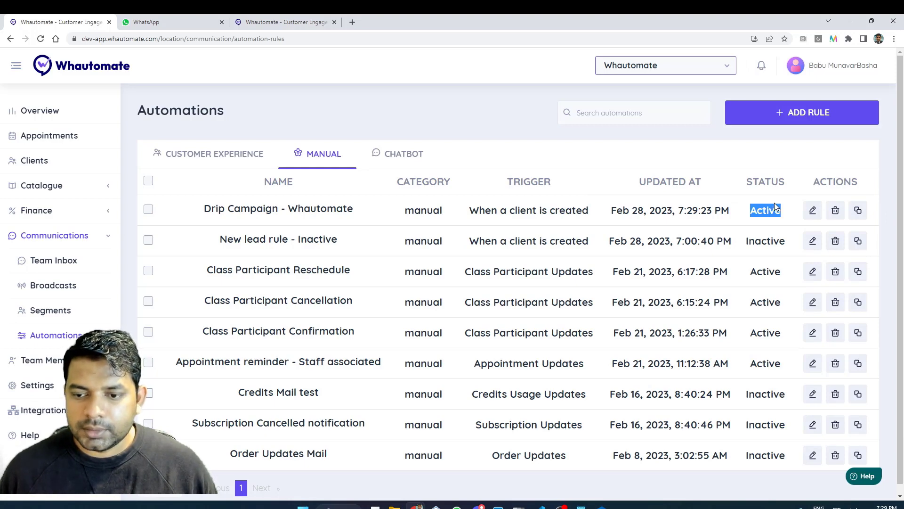
# From the Clients list, open an empty + NEW CLIENT form after a brief look at BULK IMPORT.
pyautogui.click(59, 166)
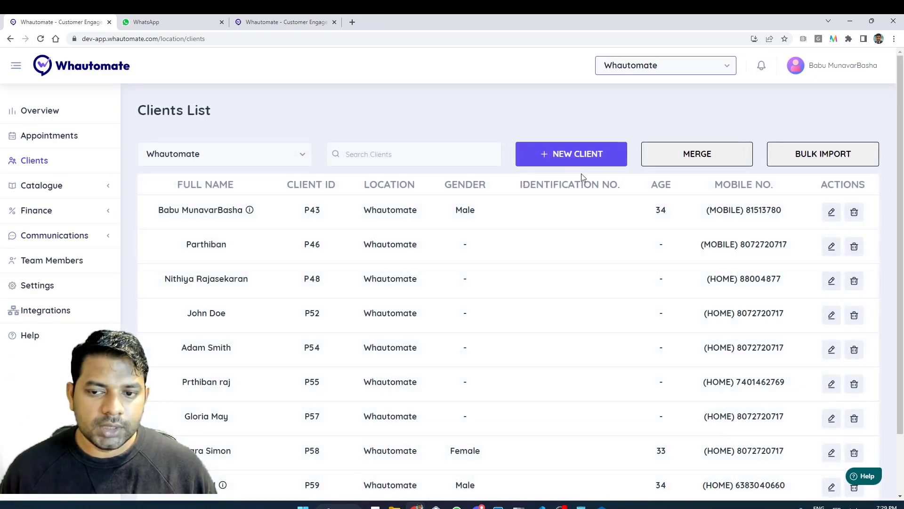
pyautogui.click(546, 161)
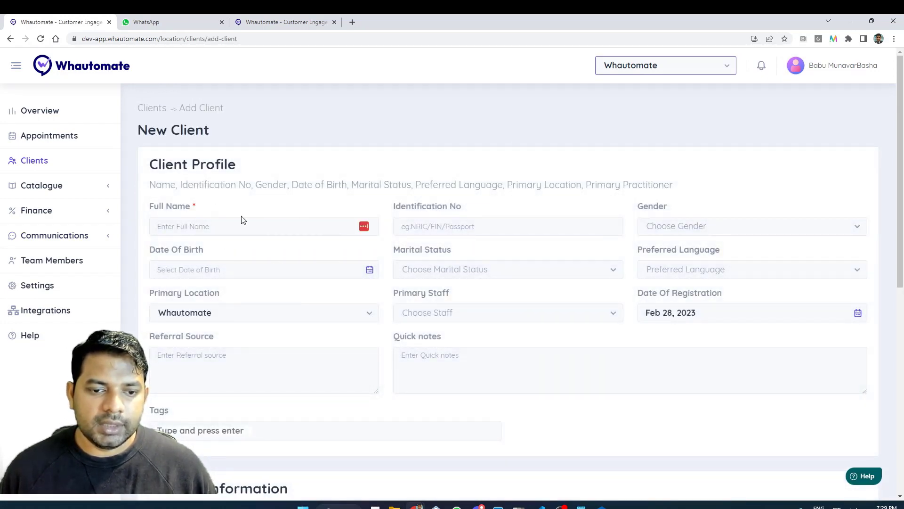
pyautogui.click(161, 109)
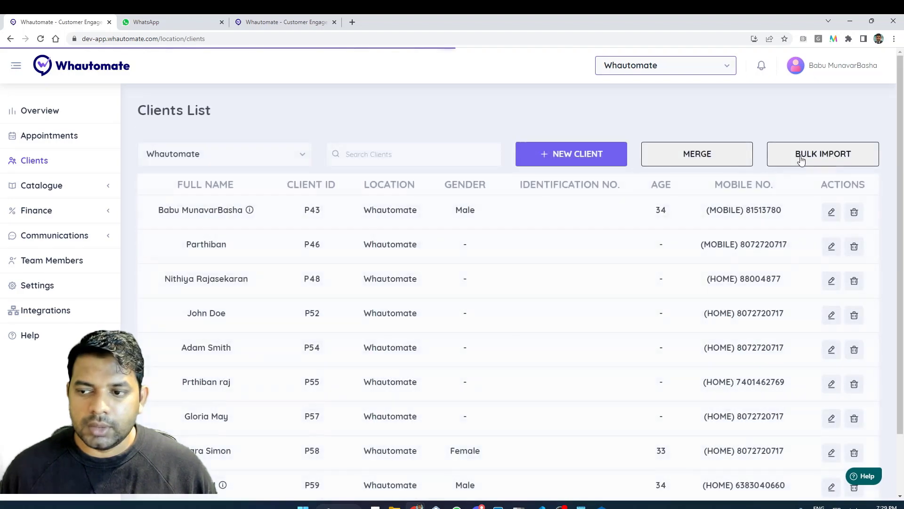
pyautogui.click(801, 159)
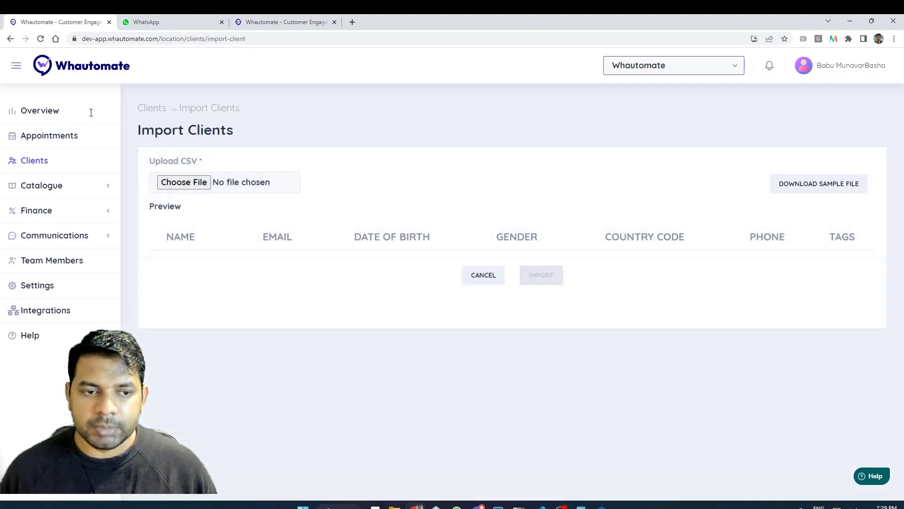
pyautogui.click(148, 114)
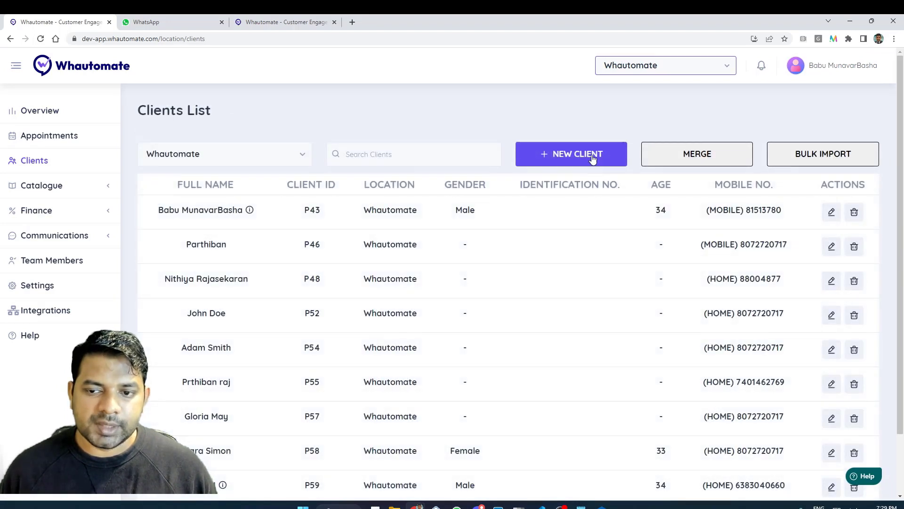
pyautogui.click(591, 154)
# Enter the test client's full name and set Country Code to India(+91).
pyautogui.click(251, 220)
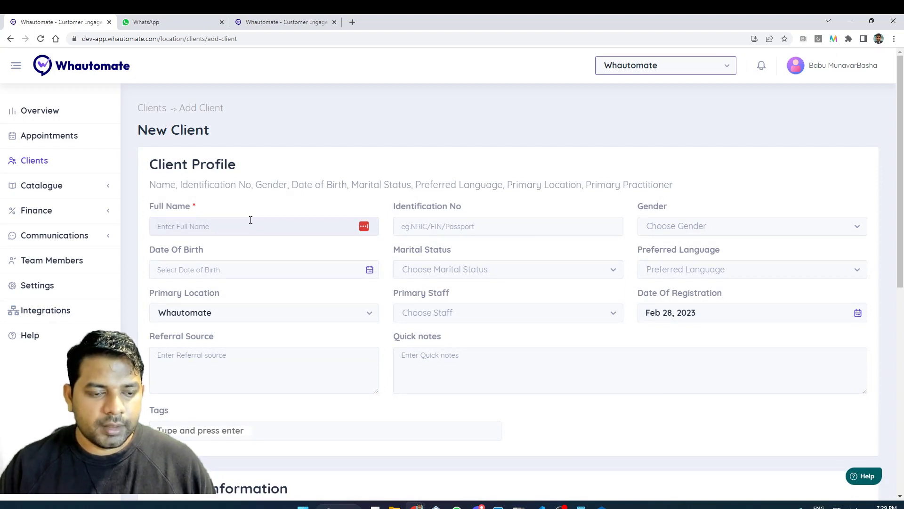
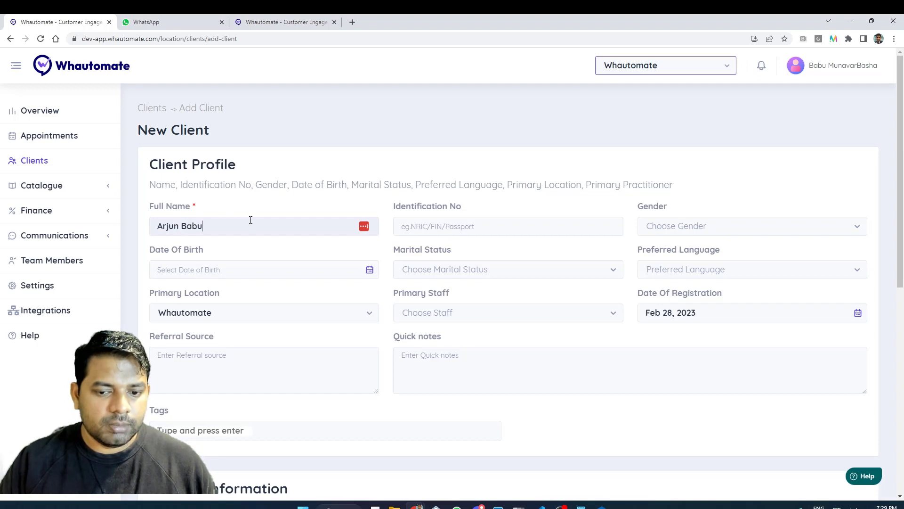
pyautogui.scroll(-4, 247, 222)
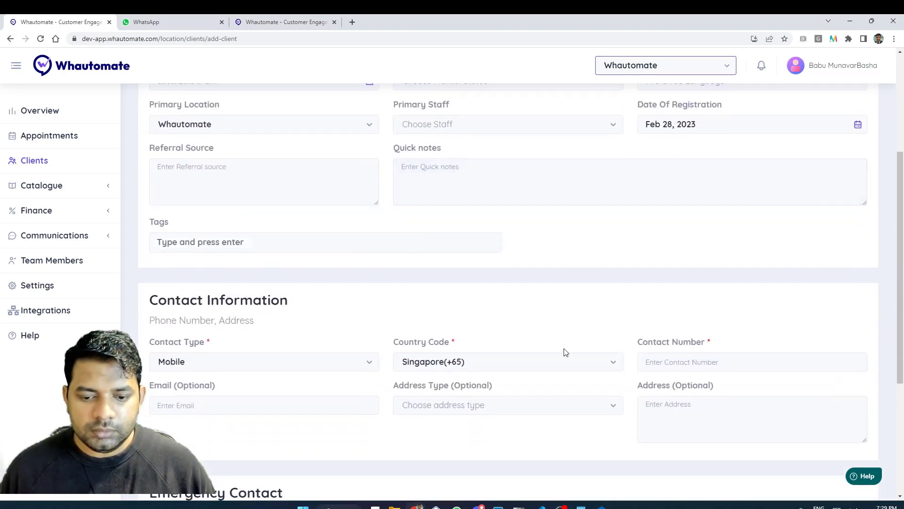
pyautogui.click(580, 373)
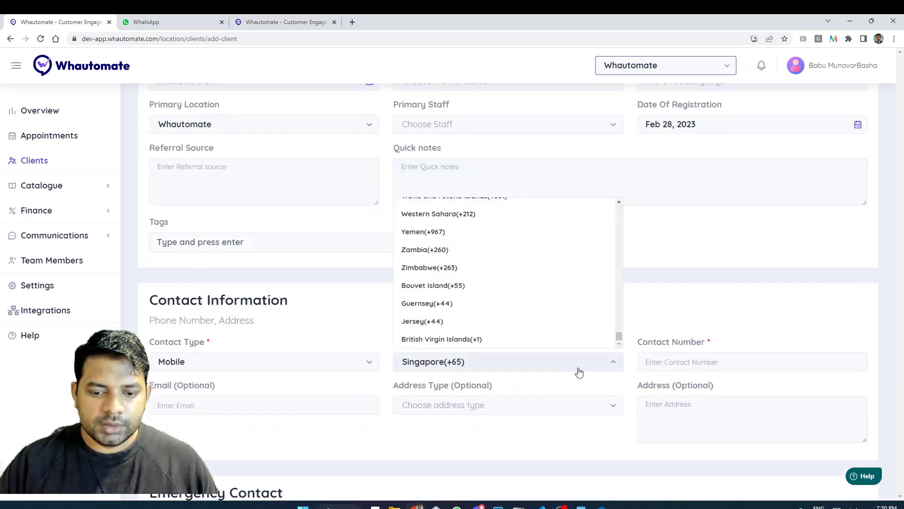
pyautogui.write('ind')
pyautogui.click(532, 276)
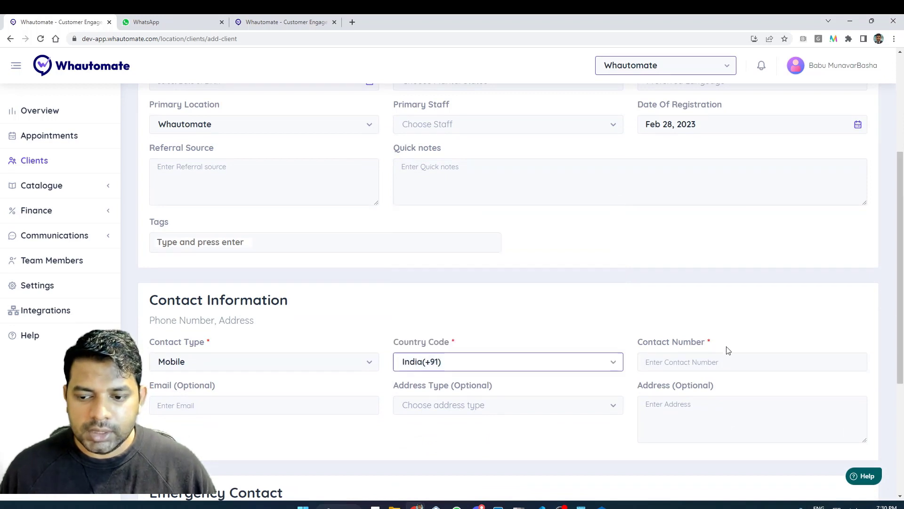
# Type the client's mobile number and scroll down to the save button.
pyautogui.click(724, 363)
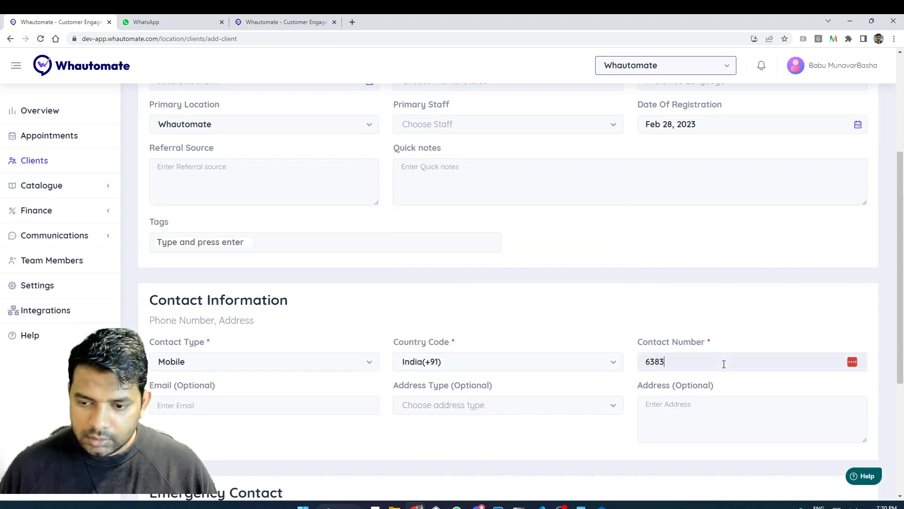
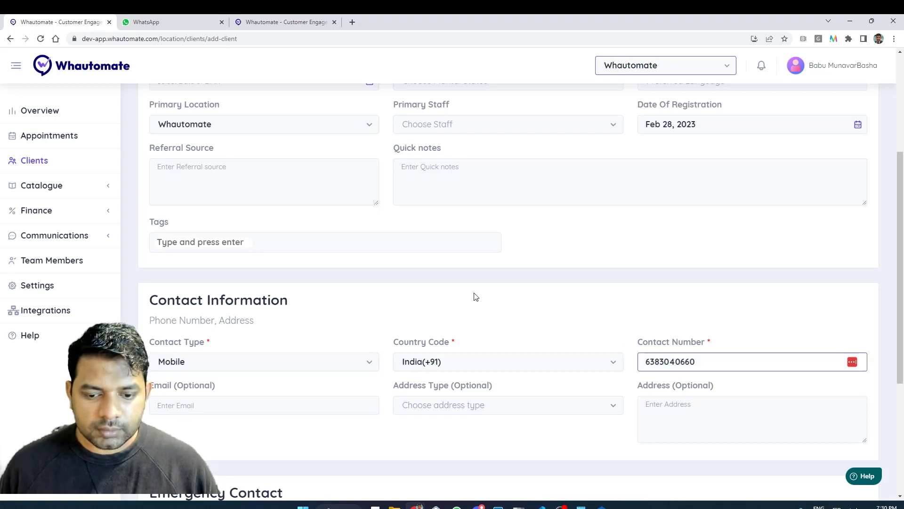
pyautogui.scroll(-2, 477, 295)
pyautogui.scroll(-2, 480, 295)
pyautogui.scroll(6, 486, 295)
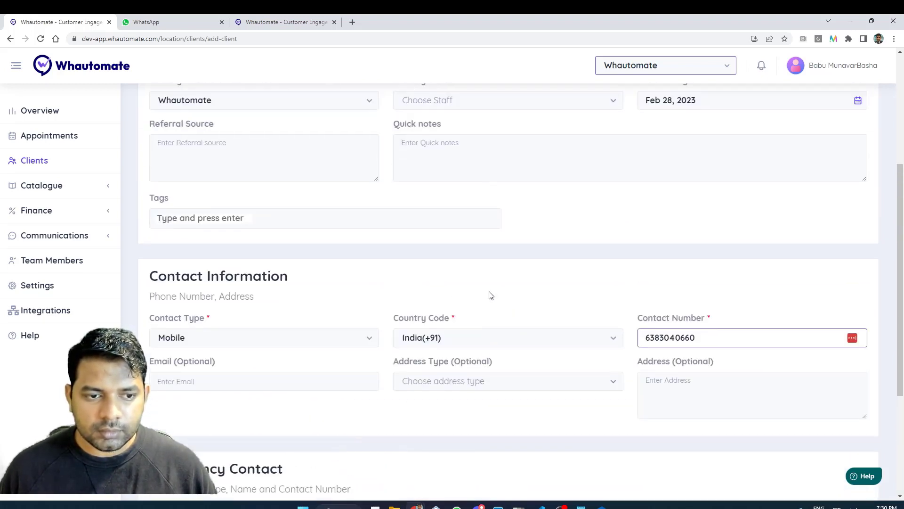
pyautogui.click(192, 313)
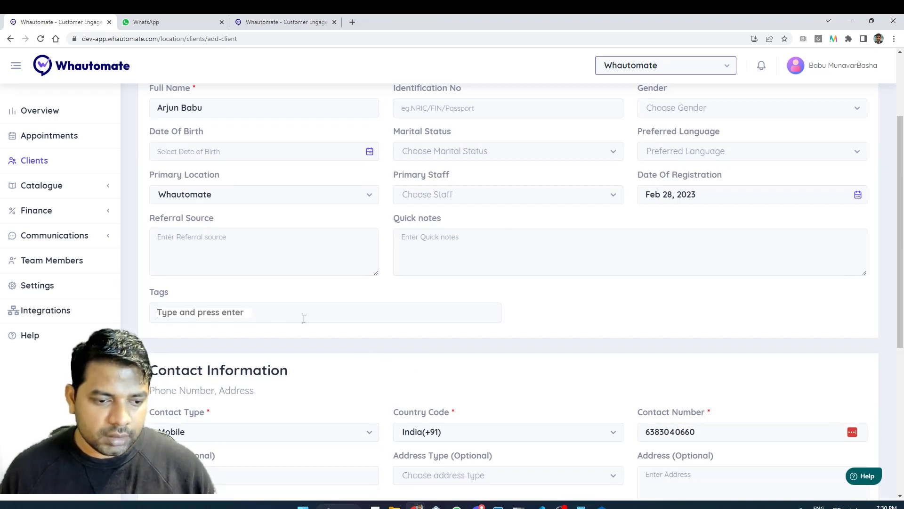
pyautogui.scroll(-2, 422, 348)
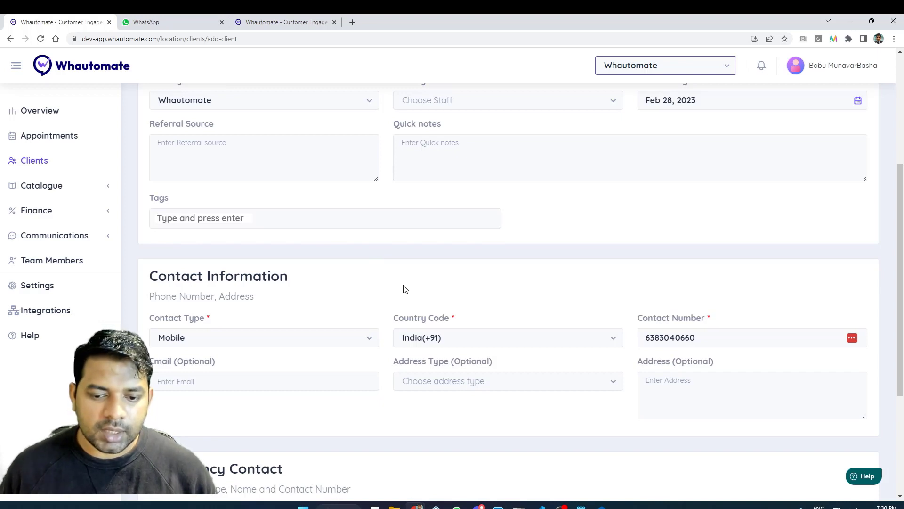
pyautogui.scroll(-4, 419, 303)
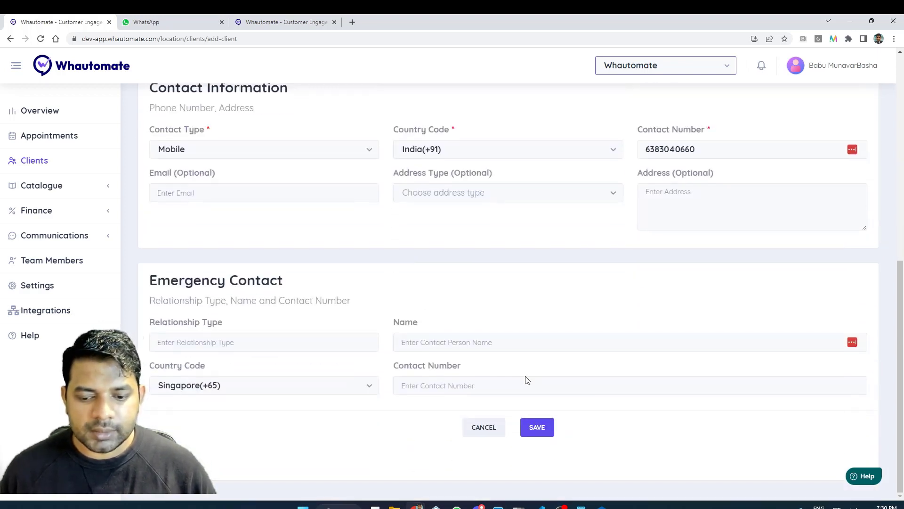
# Save the new client so its Edit Client profile (P73) opens.
pyautogui.click(542, 429)
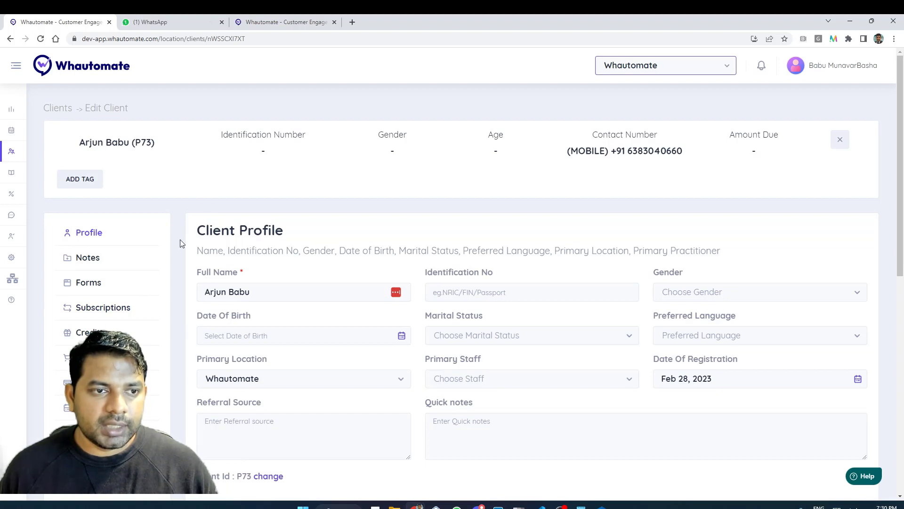
# In the Whautomate Staging chat, highlight the welcome message's greeting addressed to the new client.
pyautogui.click(158, 30)
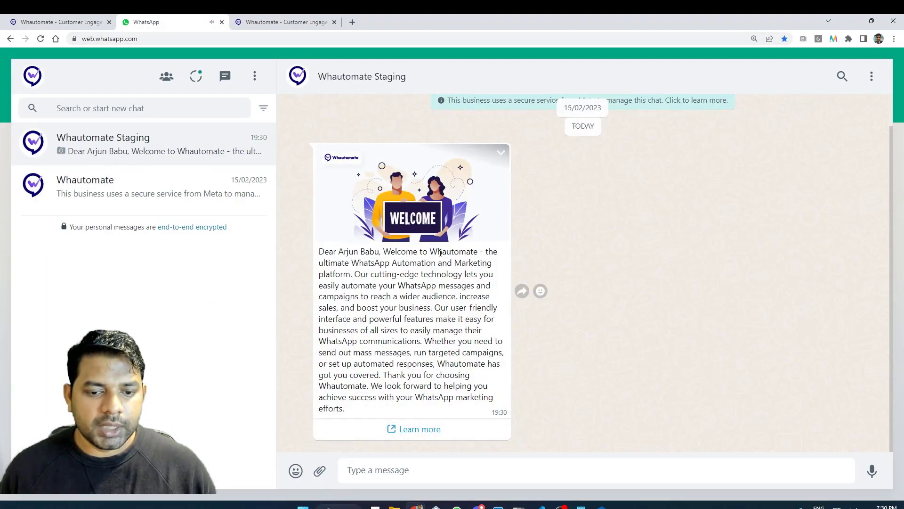
pyautogui.moveTo(333, 253); pyautogui.dragTo(423, 255)
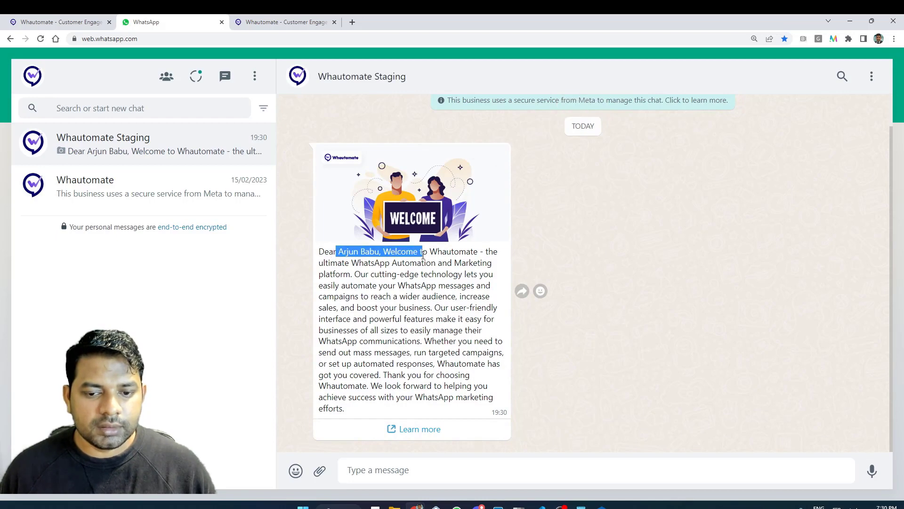
pyautogui.moveTo(329, 253); pyautogui.dragTo(401, 300)
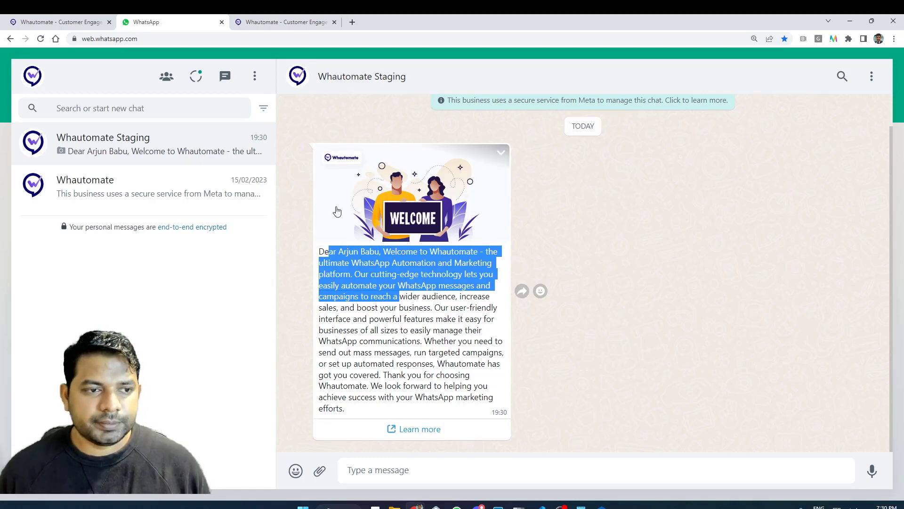
# Switch back to the Whautomate tab showing the new client's Edit Client page.
pyautogui.click(55, 20)
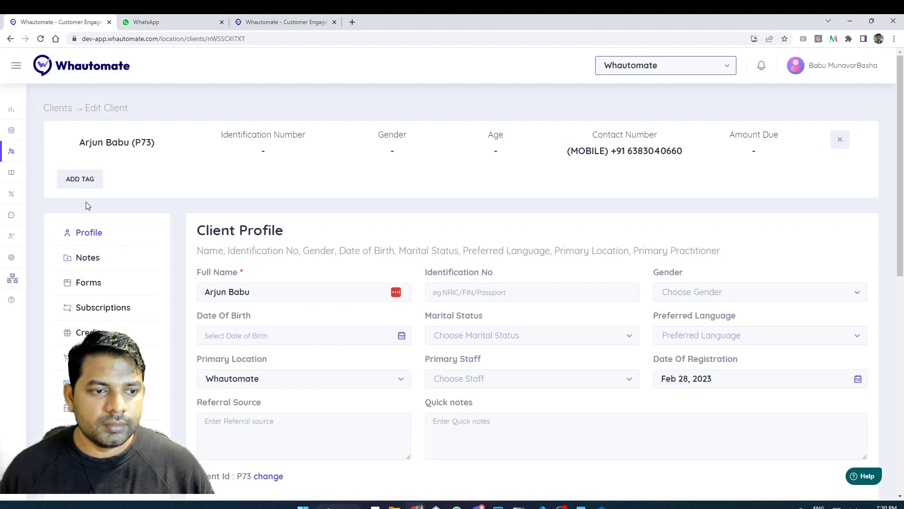